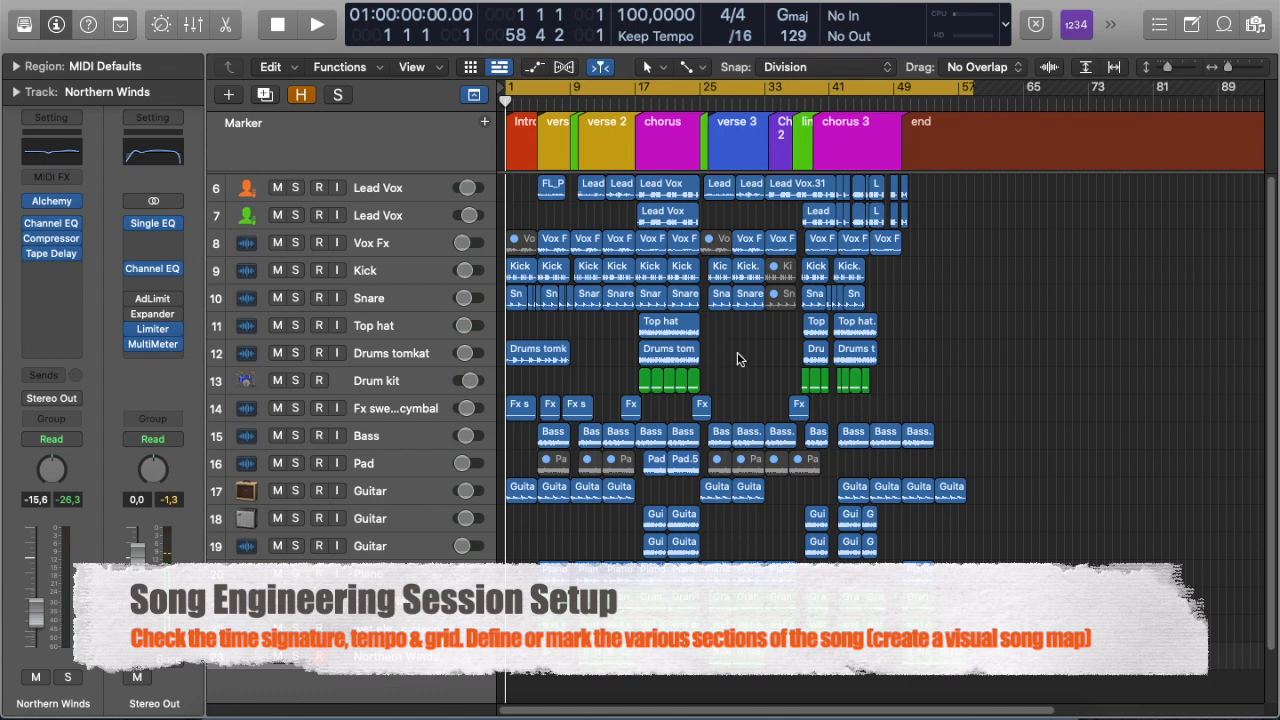
- Examine the song's section markers along the timeline up close, from the intro through the verses, links and choruses, then view the whole arrangement
key(super+Right)
key(super+Right)
key(super+Right)
key(super+Right)
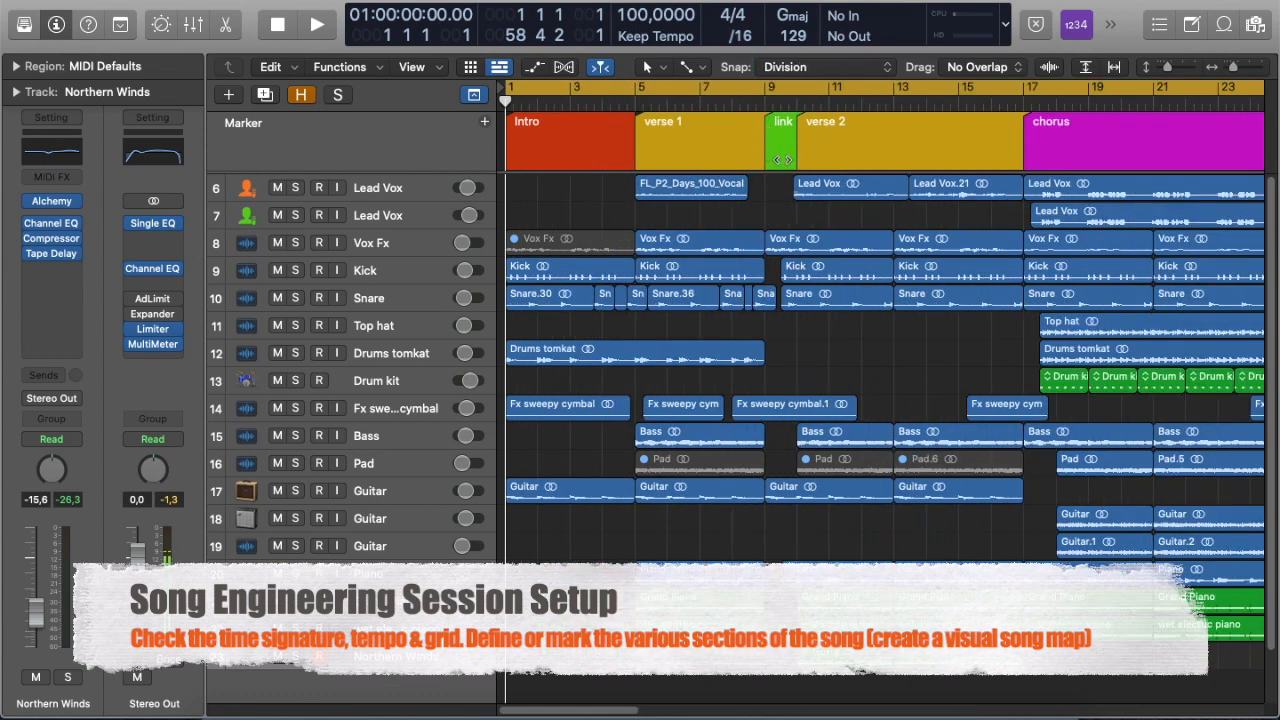
drag(620, 710, 749, 706)
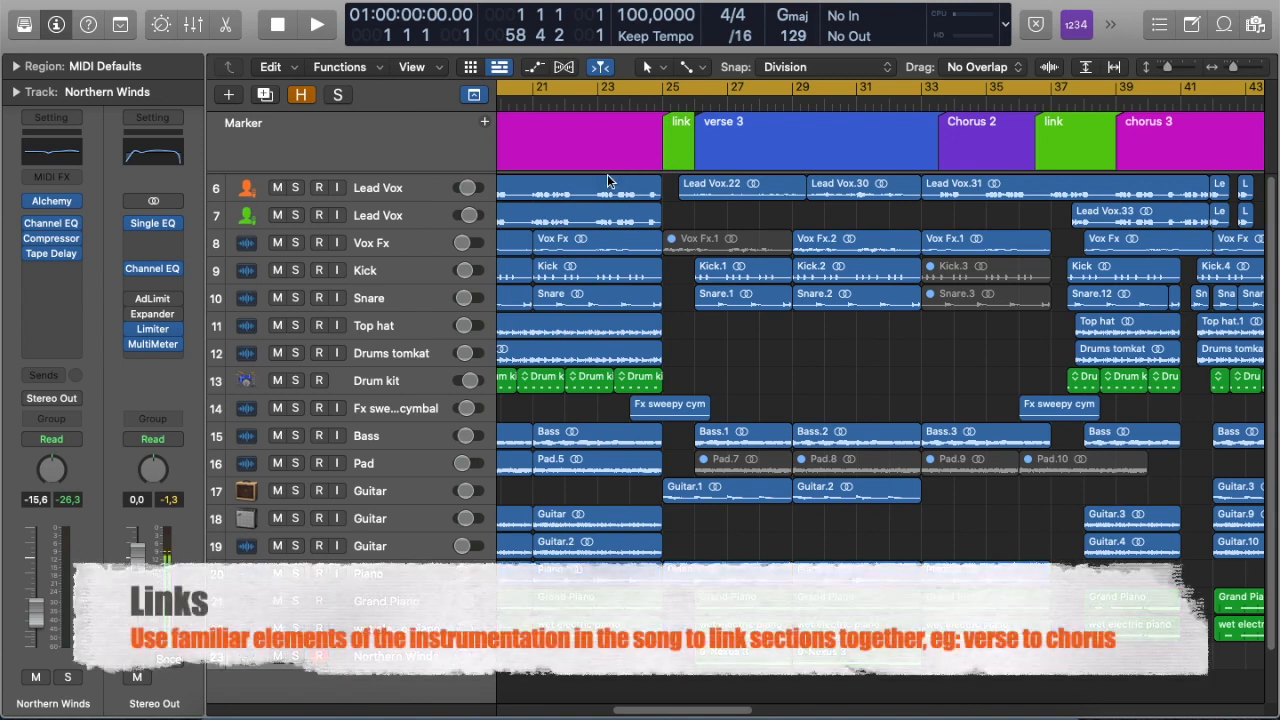
key(super+Left)
key(super+Left)
key(super+Left)
key(super+Left)
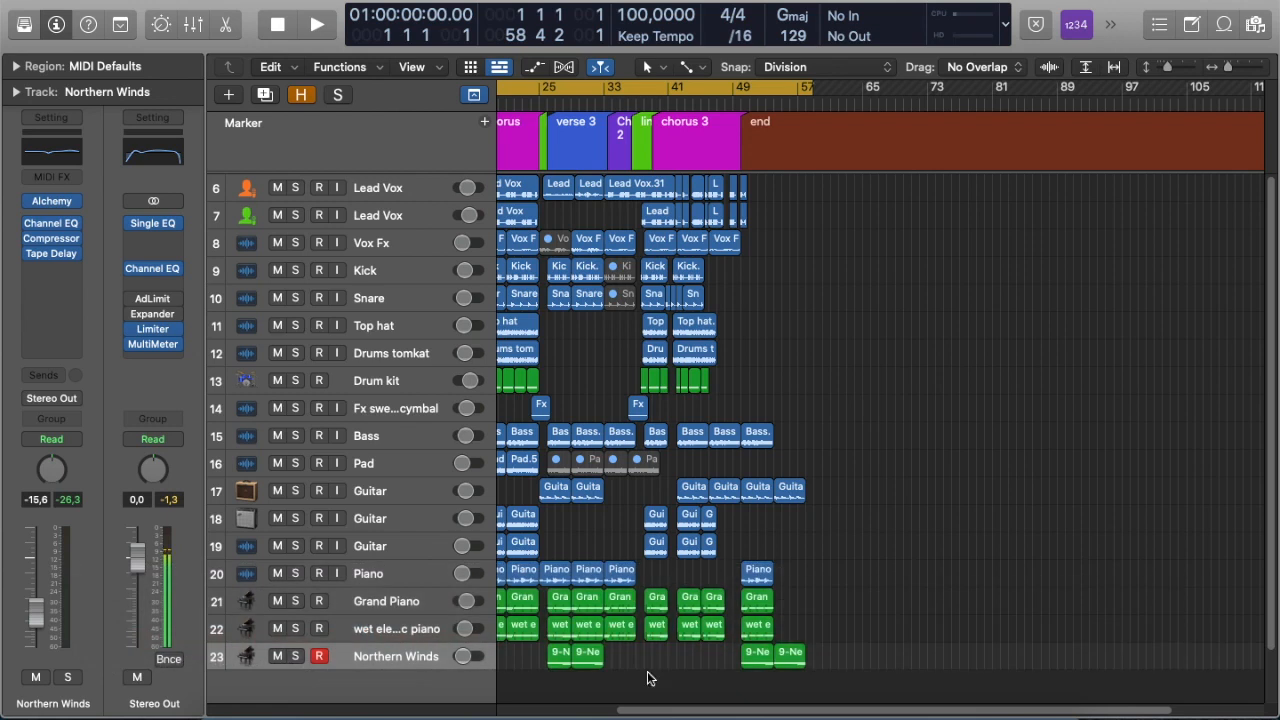
drag(650, 709, 532, 697)
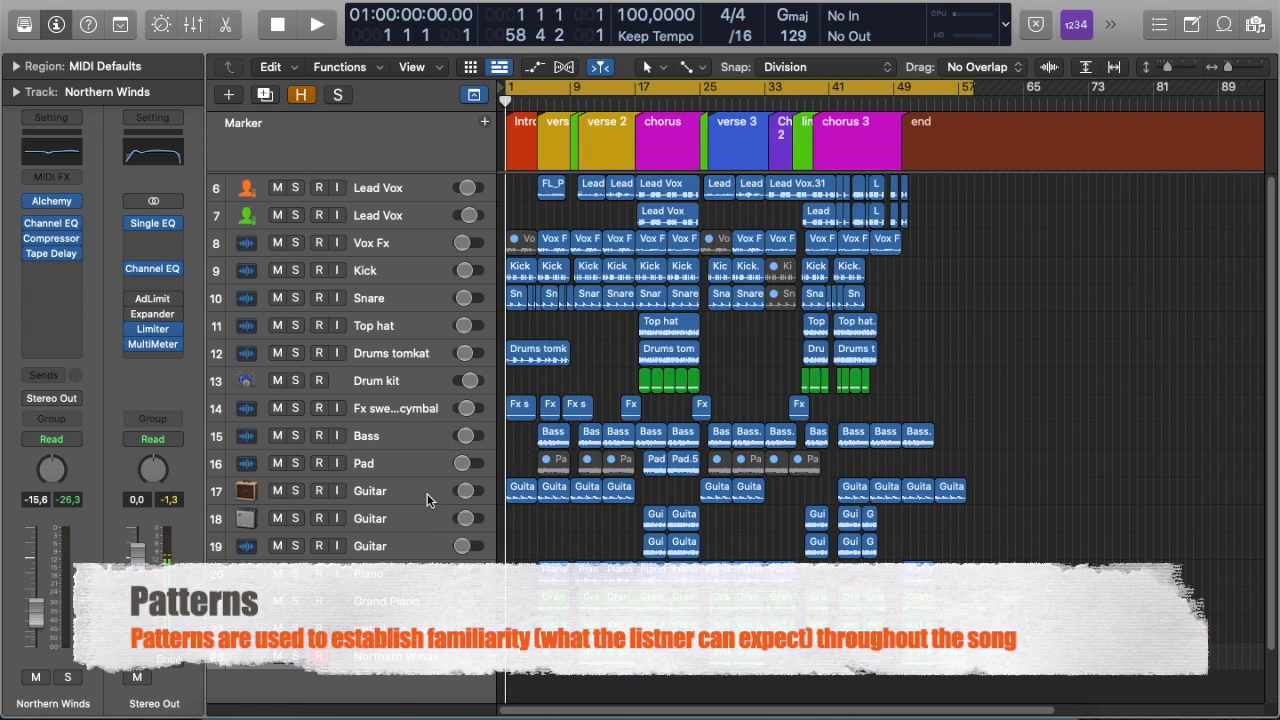
- Compare the regions of guitar tracks 17 and 18, then open track 18's Stereo Delay and solo that track
click(399, 488)
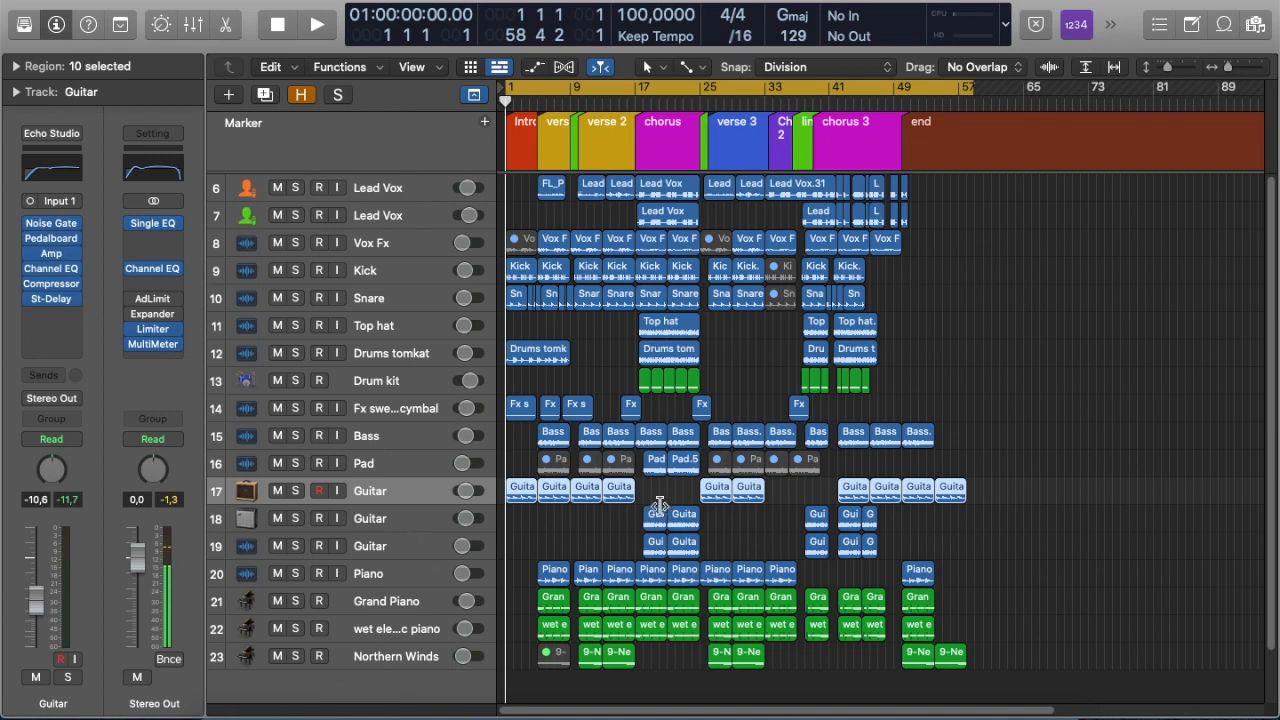
click(417, 521)
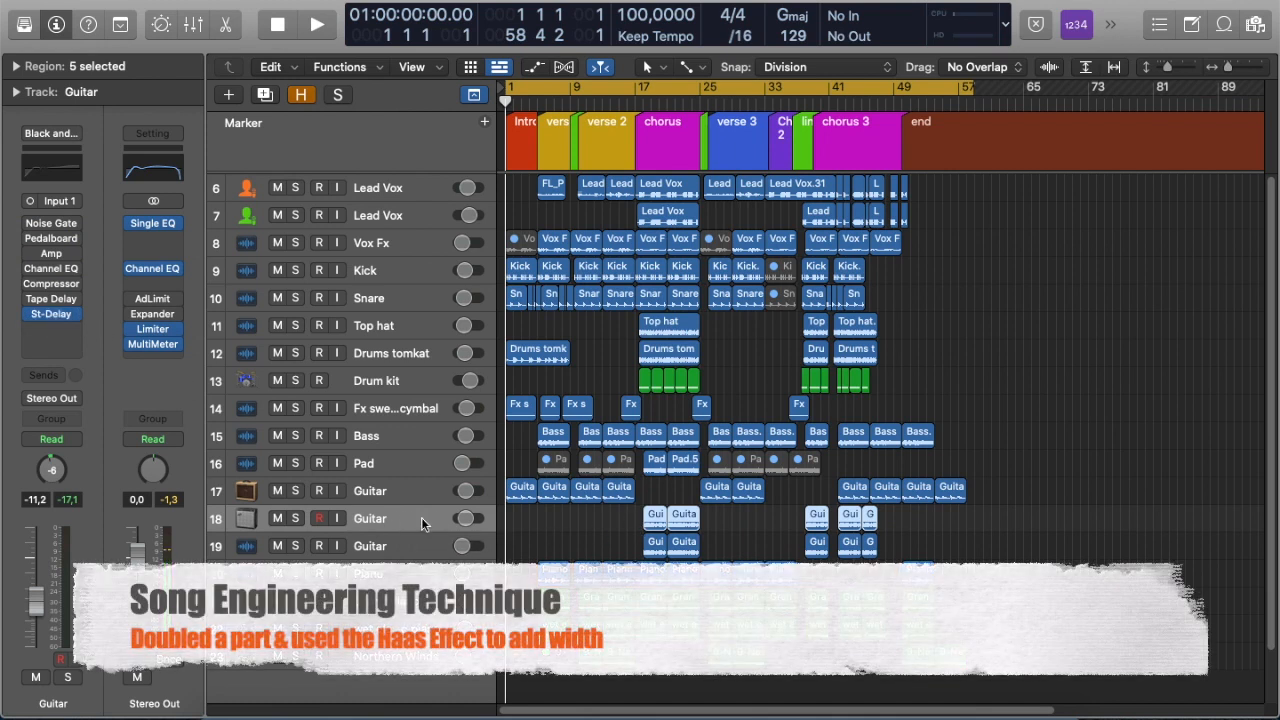
click(52, 316)
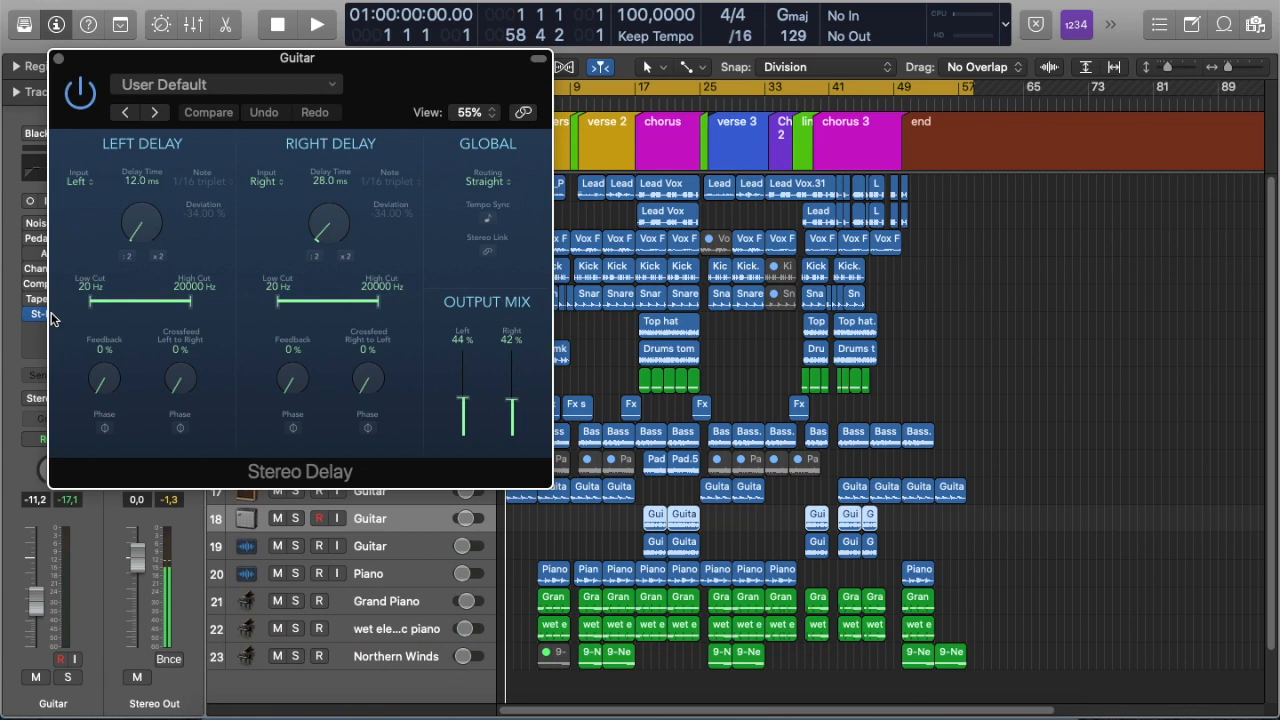
click(296, 519)
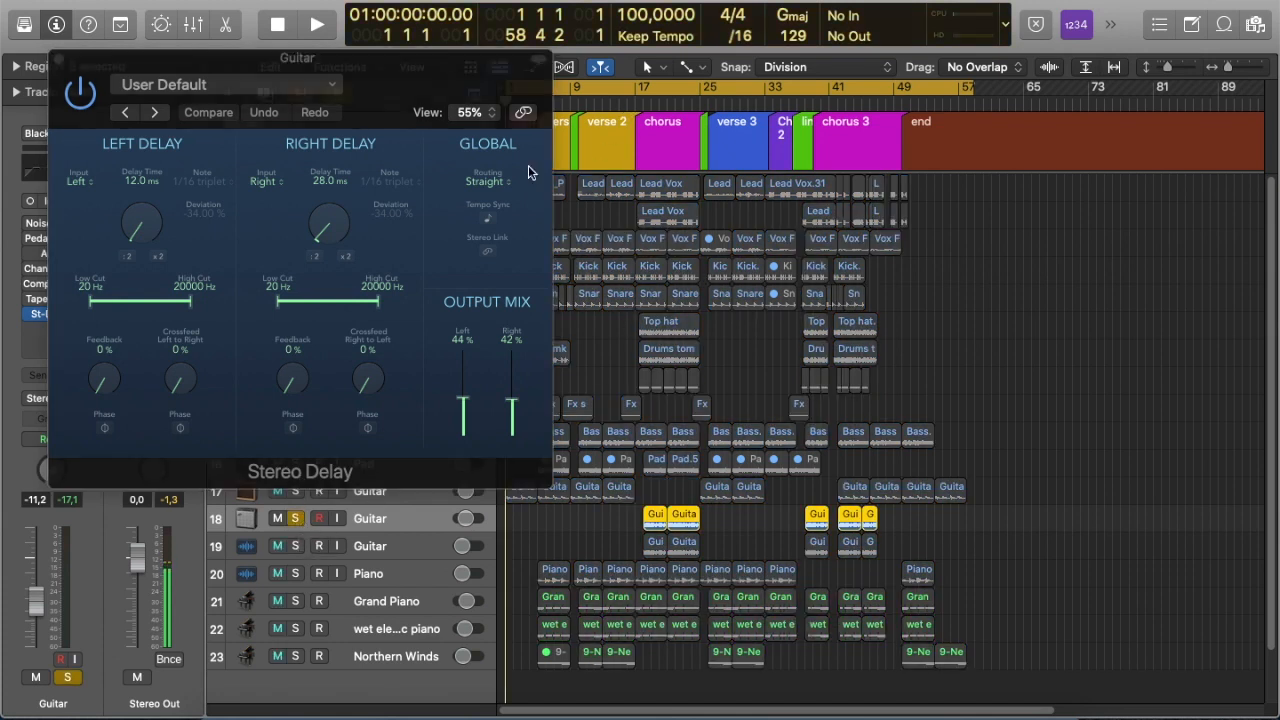
- Play the soloed guitar from bar 17 at the chorus start, switching the Stereo Delay off and on to compare the sound
click(84, 93)
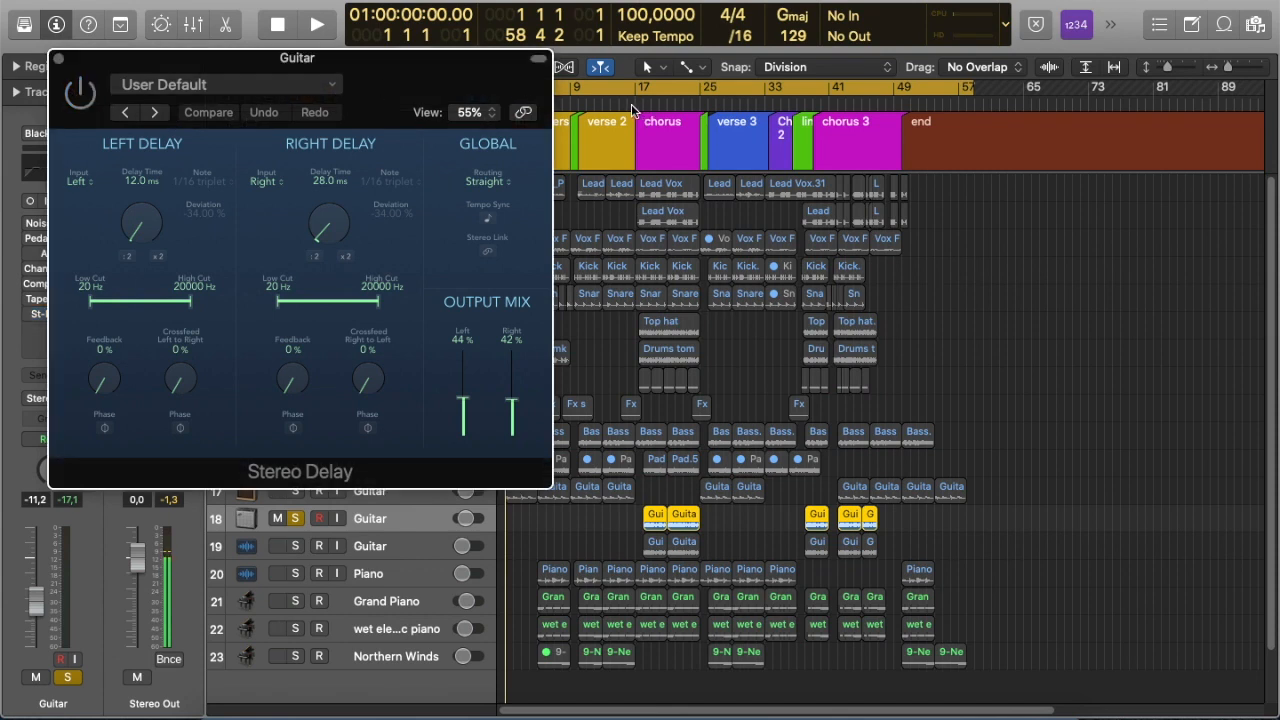
double_click(639, 102)
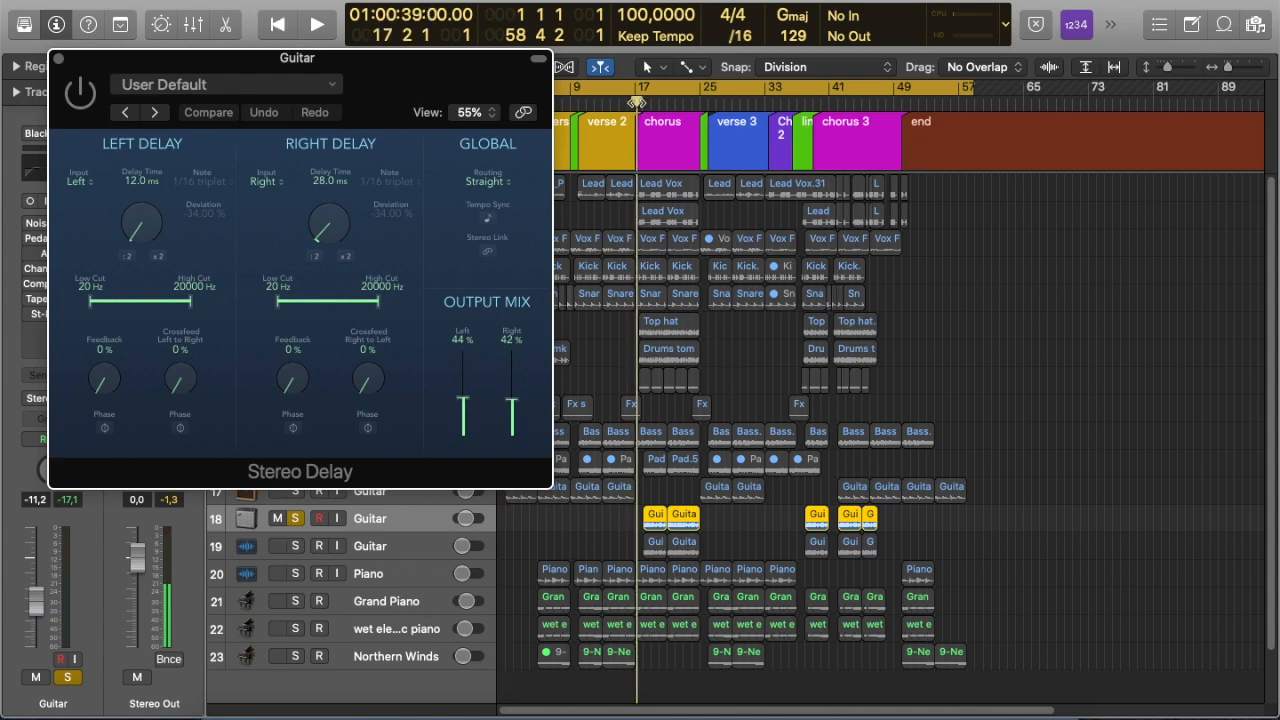
click(83, 95)
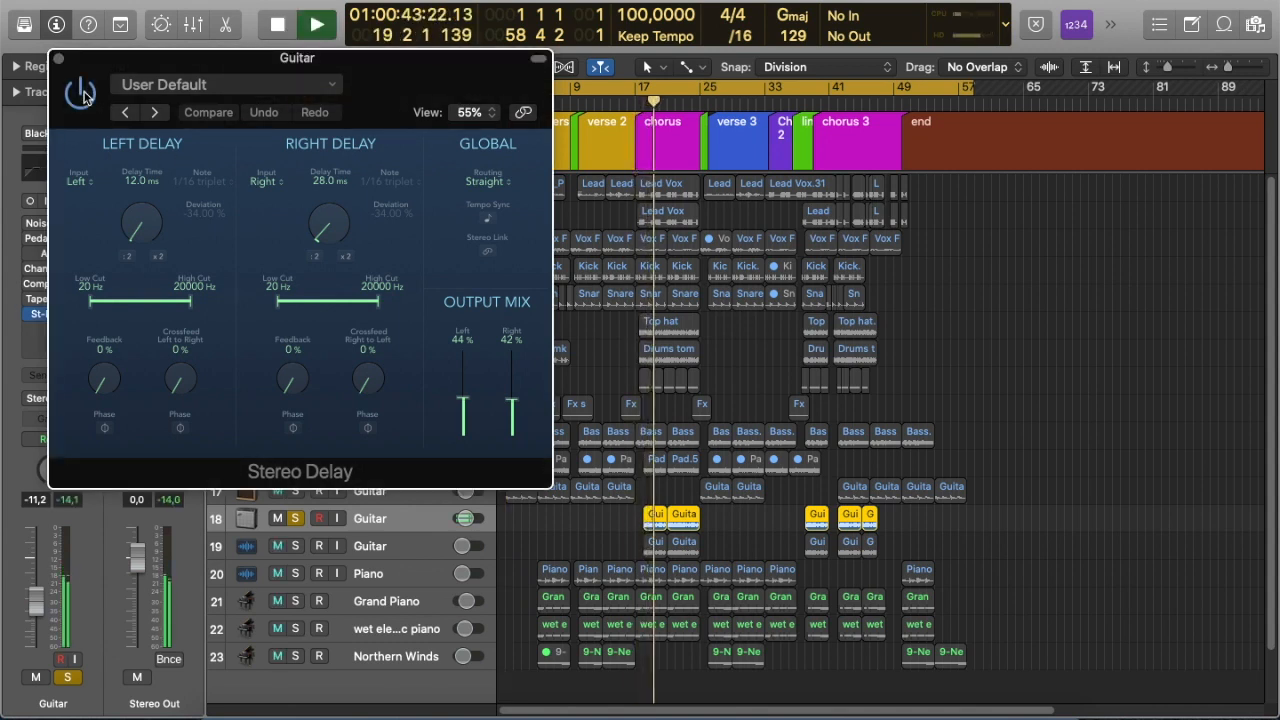
click(83, 95)
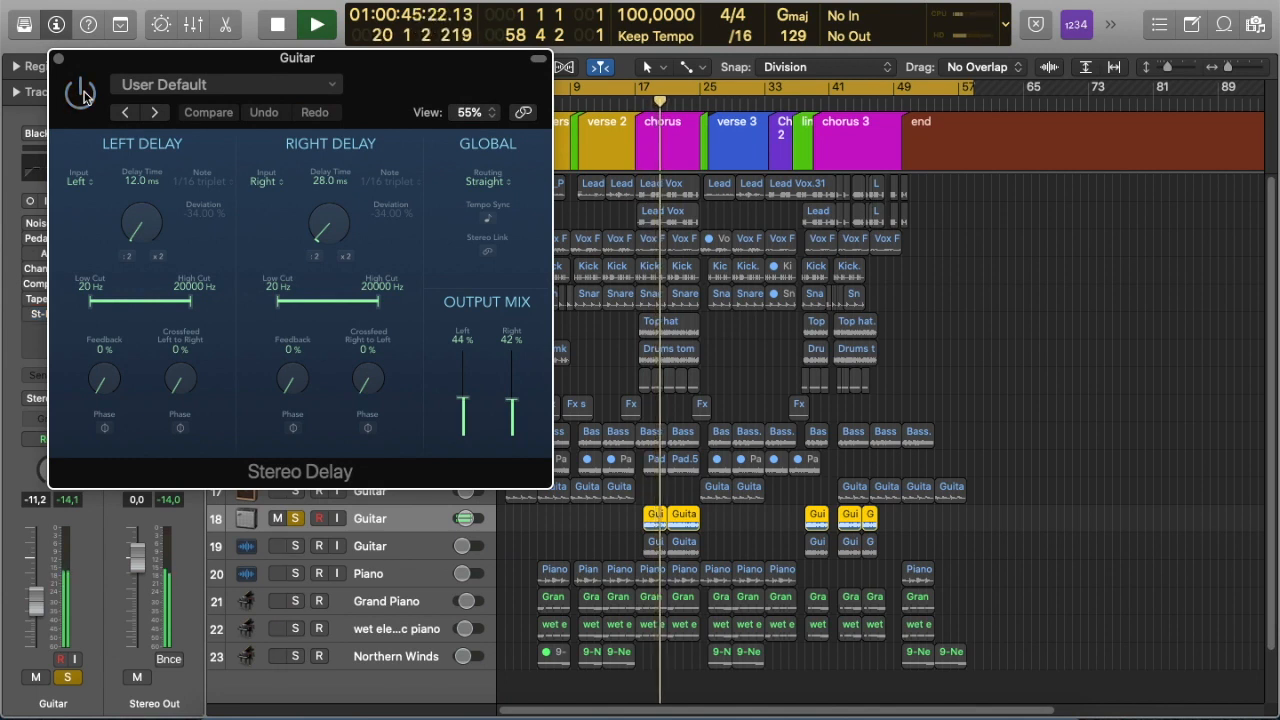
click(83, 95)
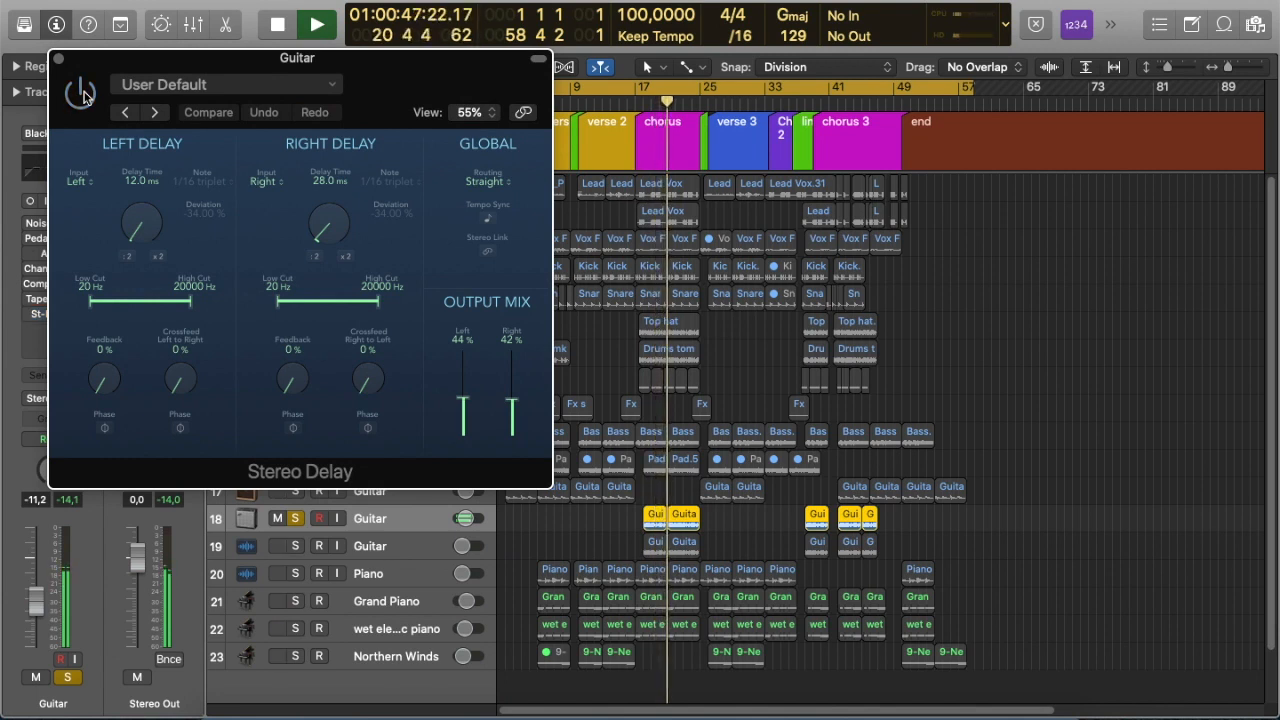
click(83, 95)
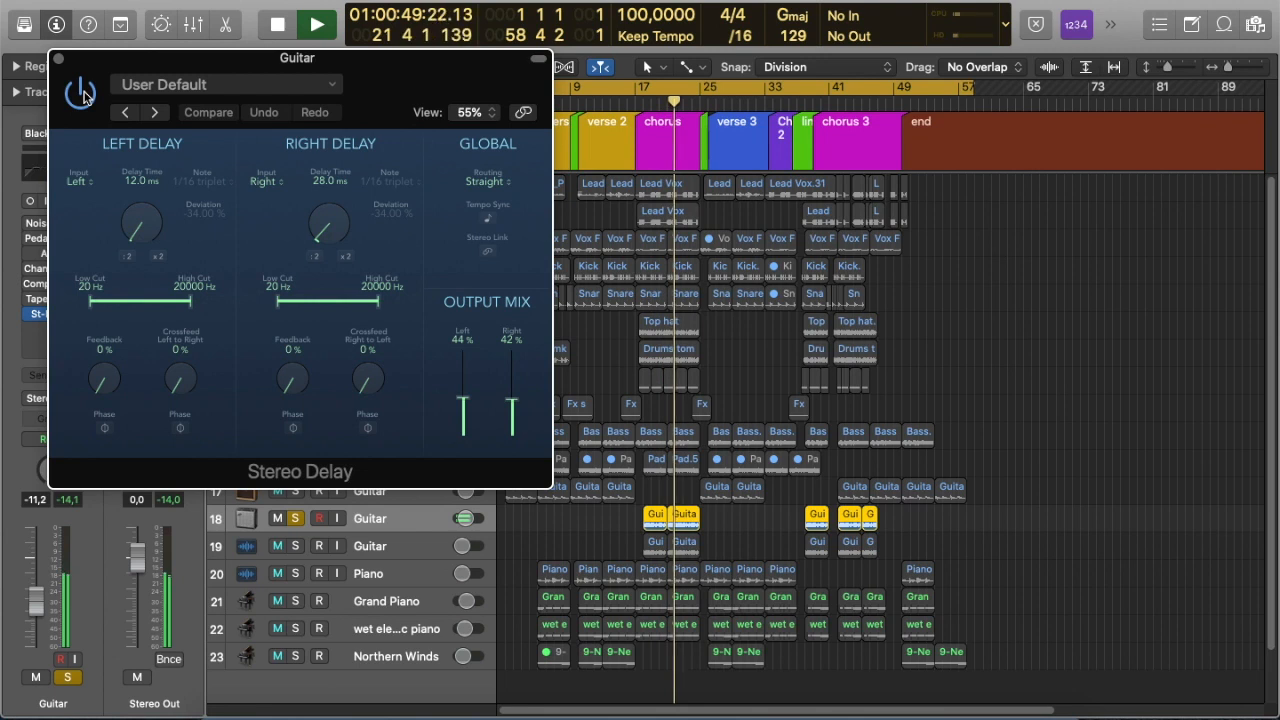
click(83, 95)
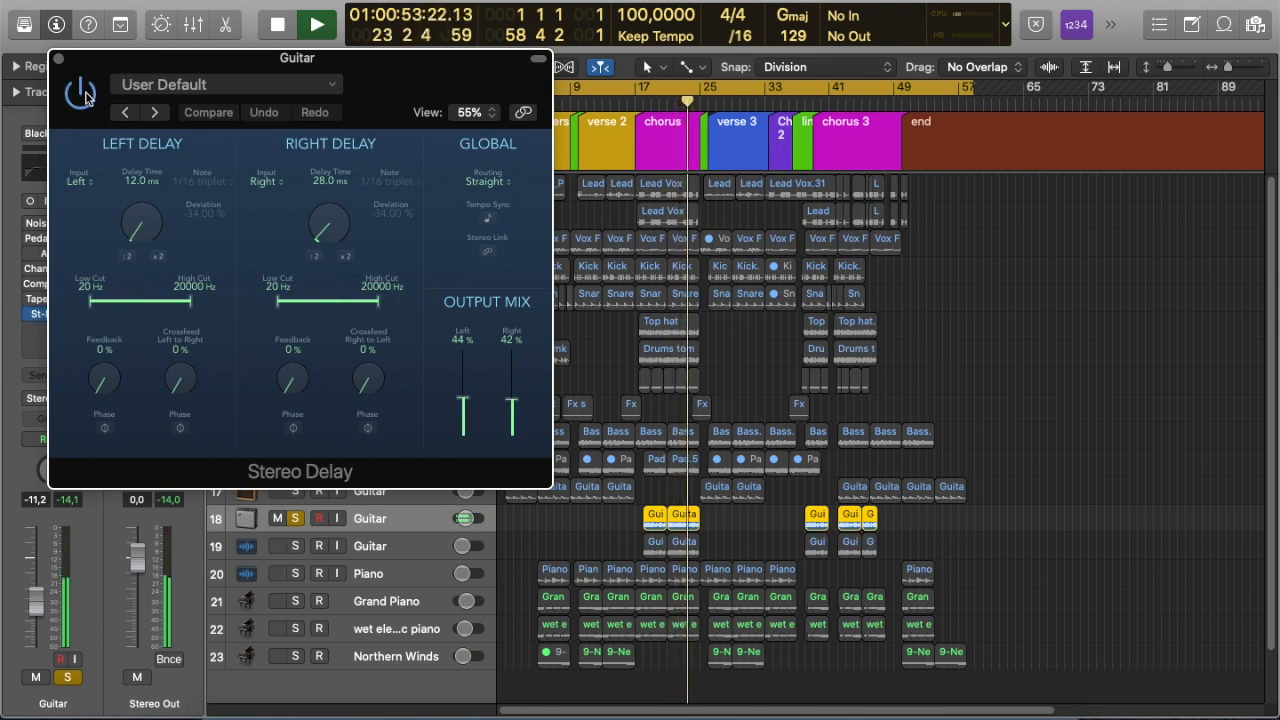
key(space)
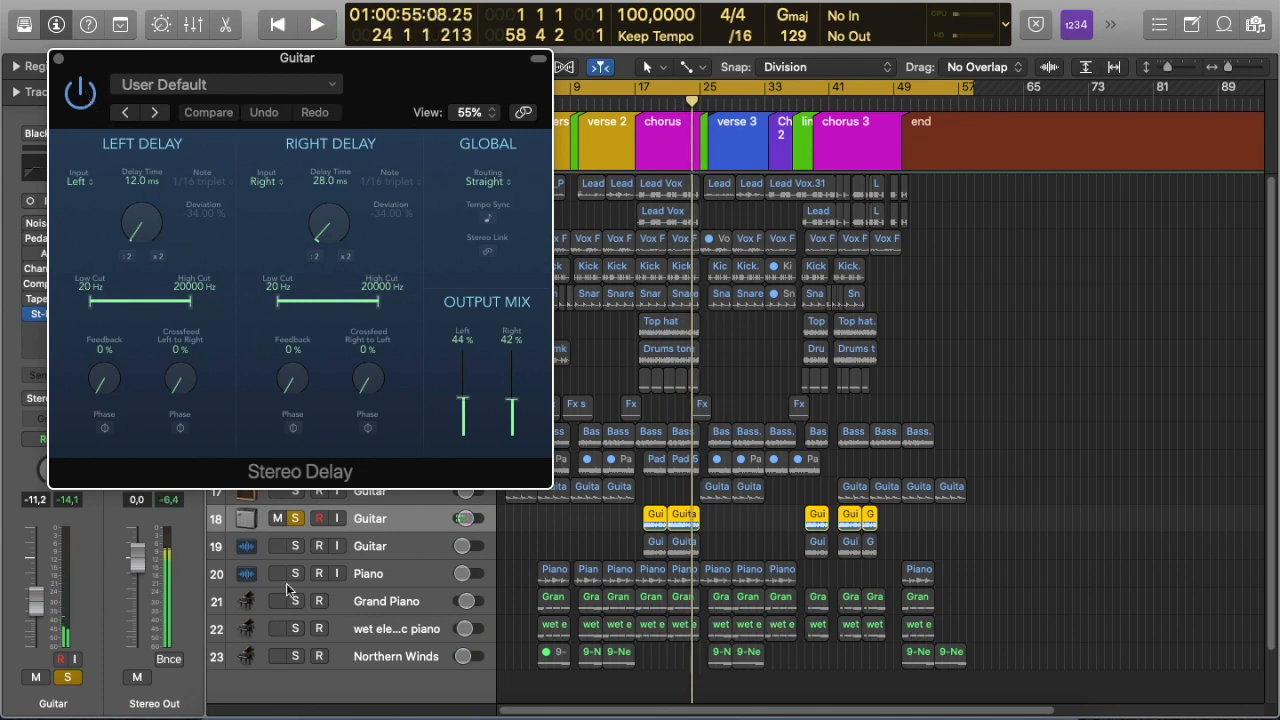
- Solo guitar track 19 too and play both guitars from just before the chorus, bypassing and re-enabling the Stereo Delay
click(296, 550)
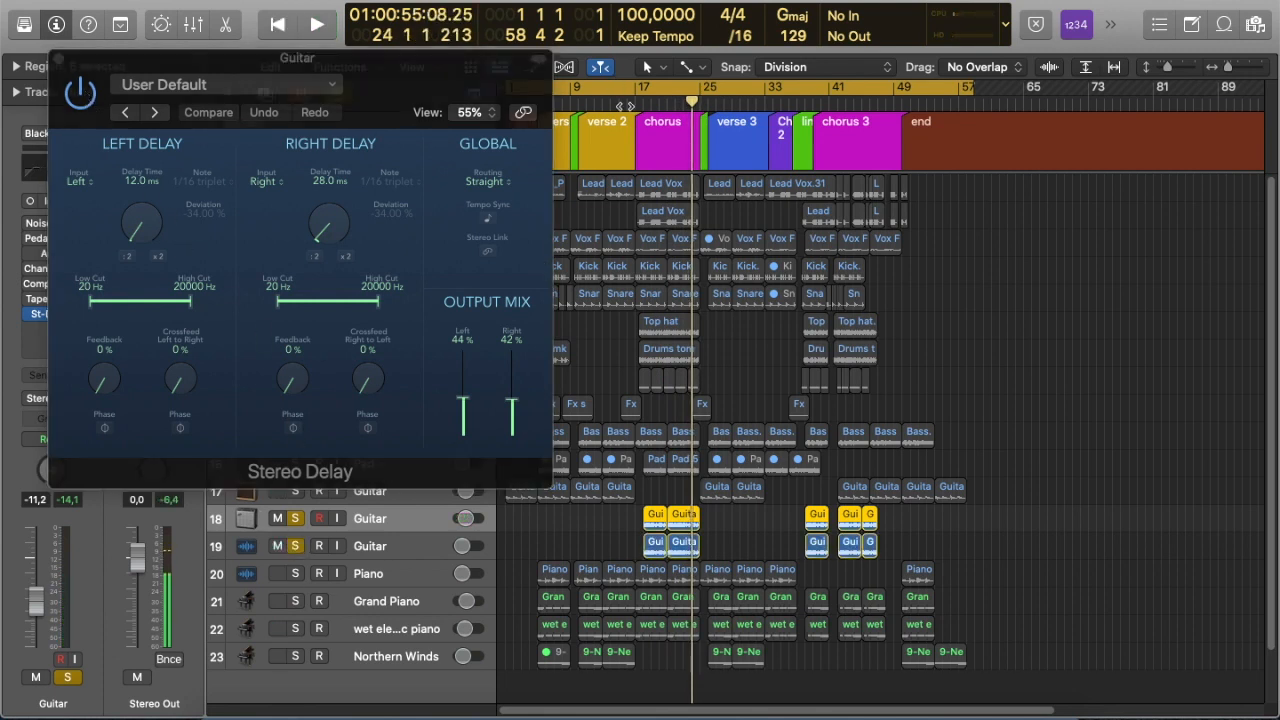
click(627, 101)
key(space)
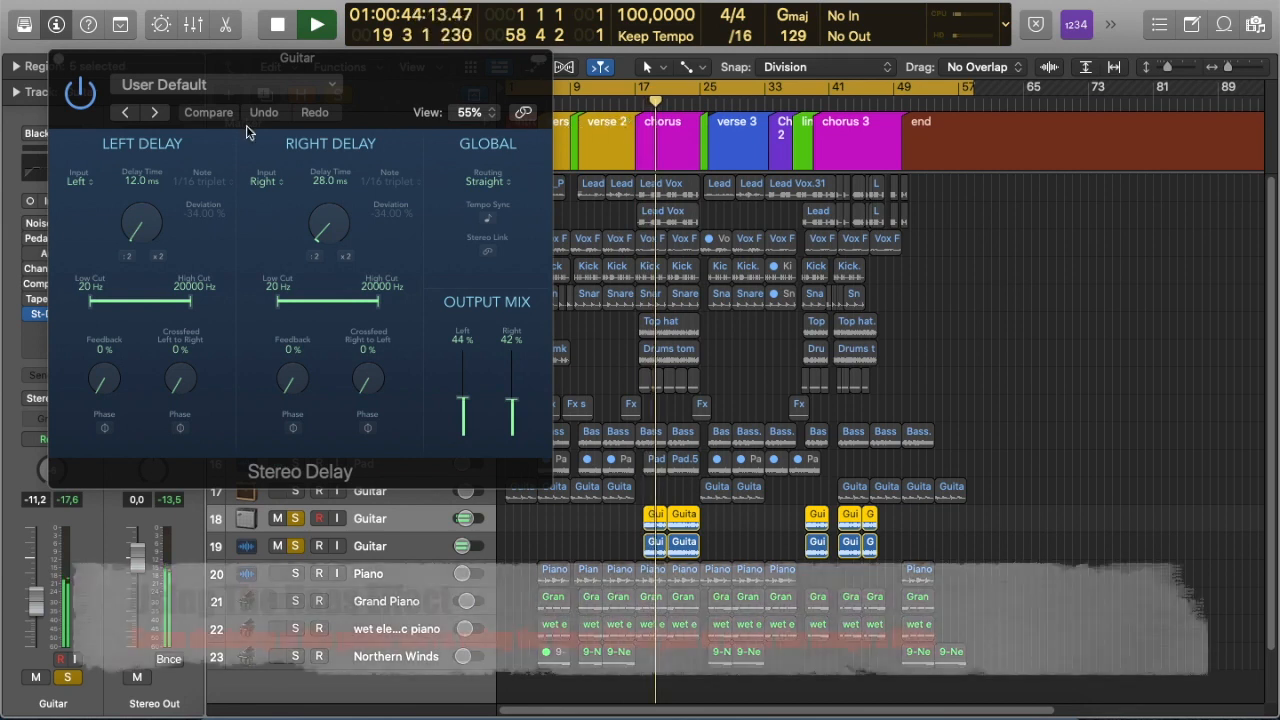
click(87, 96)
click(80, 93)
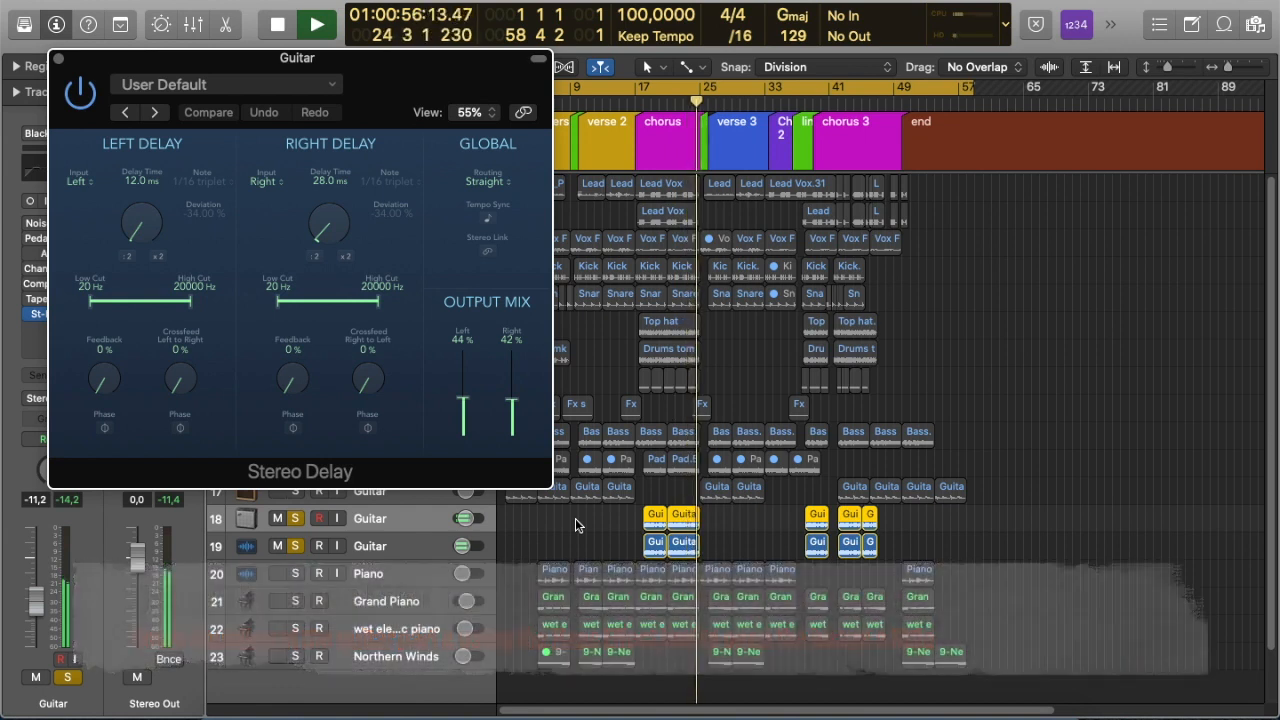
key(space)
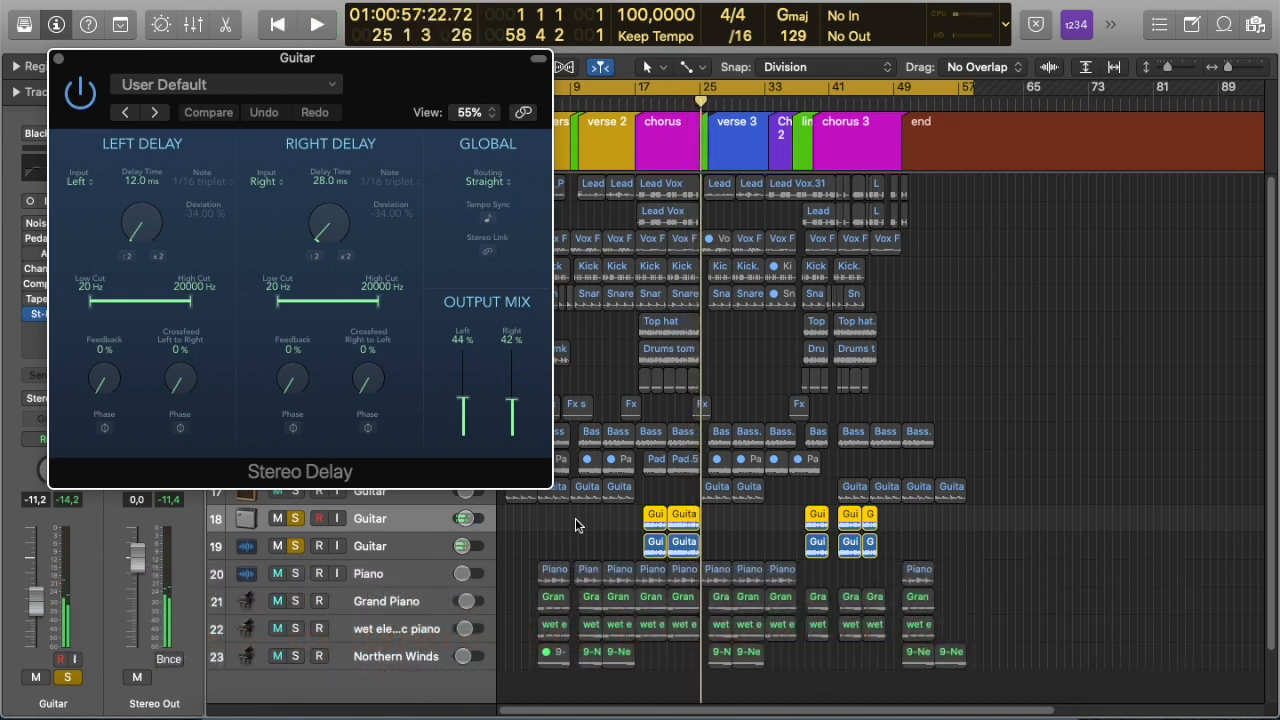
- Close the Stereo Delay window and unsolo guitar tracks 19 and 18
click(59, 61)
click(296, 546)
click(296, 519)
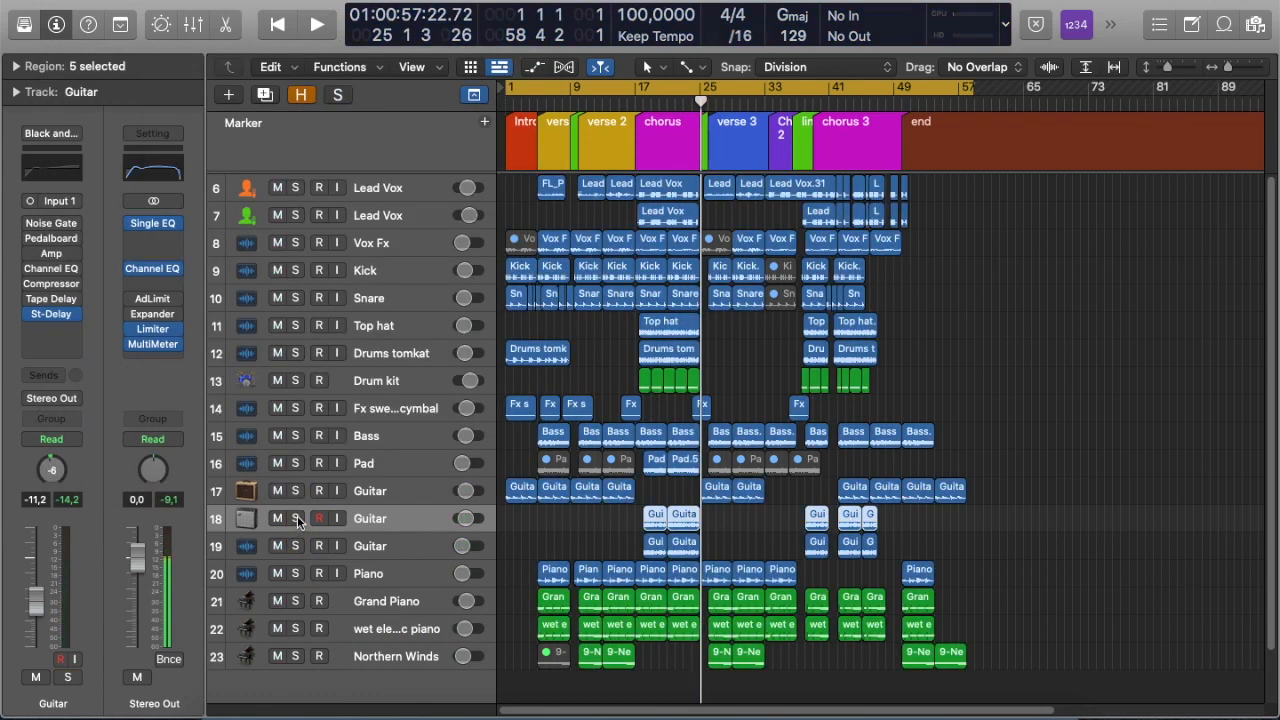
- Solo and select guitar track 17, and bypass its whole plug-in chain from Noise Gate to St-Delay
click(296, 491)
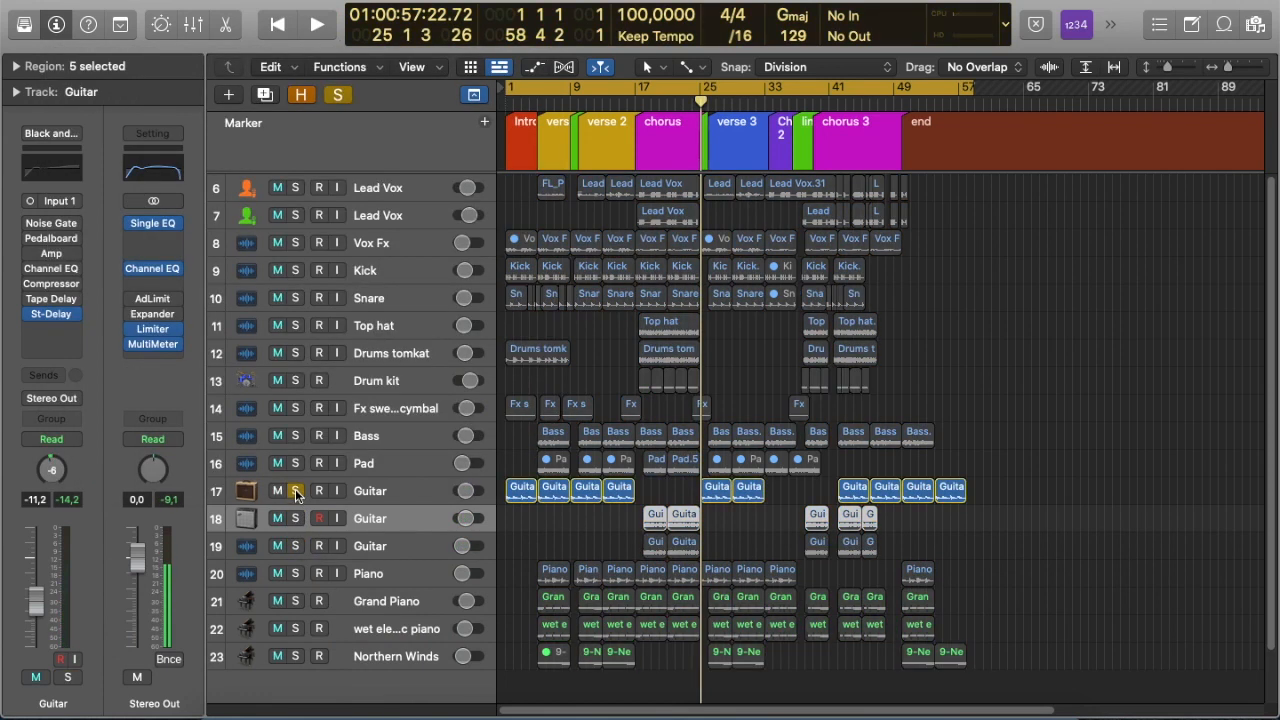
click(395, 486)
mouse_move(30, 226)
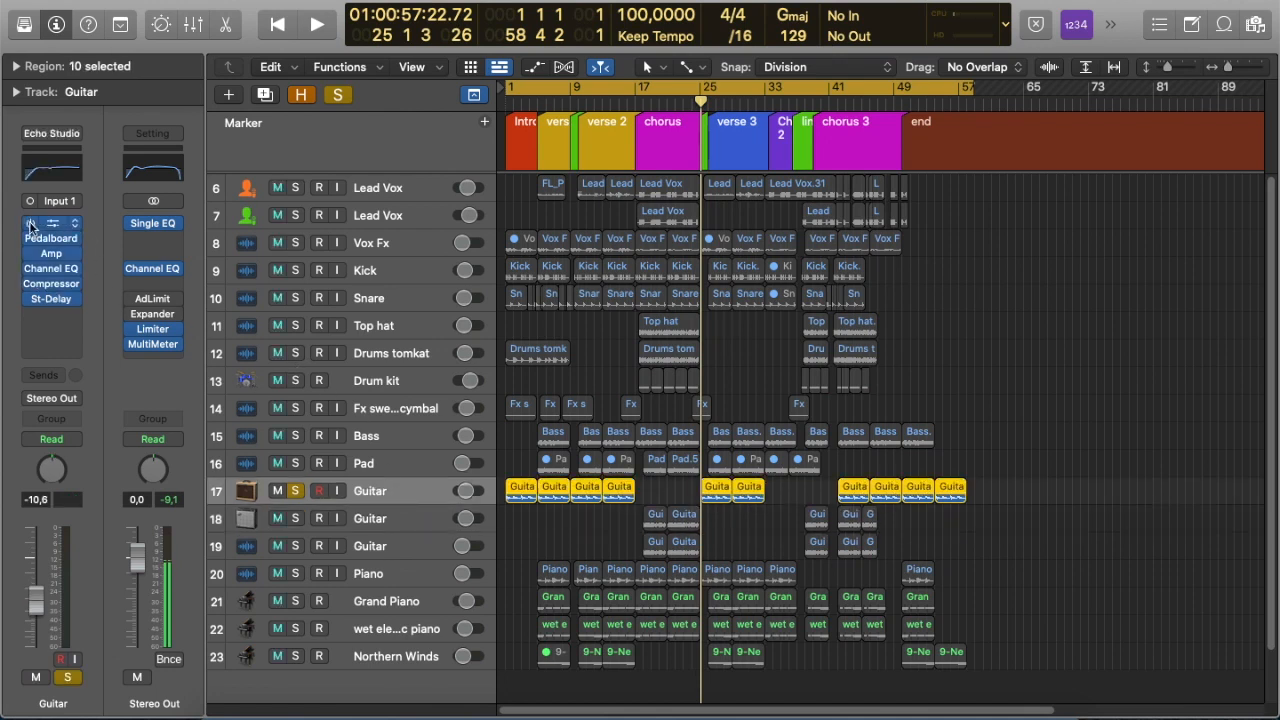
click(33, 268)
click(31, 285)
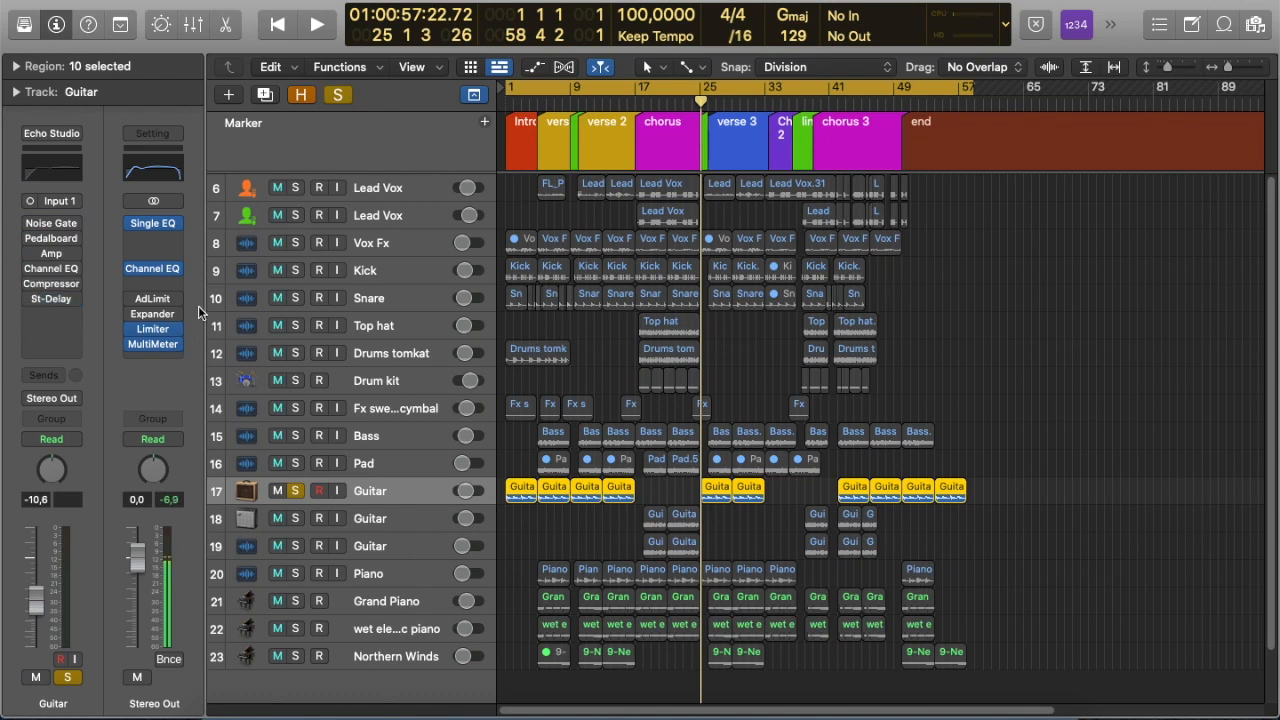
- Play the soloed guitar from the song's start, re-enabling Noise Gate, Pedalboard, Amp, Channel EQ, Compressor and St-Delay one by one
key(Return)
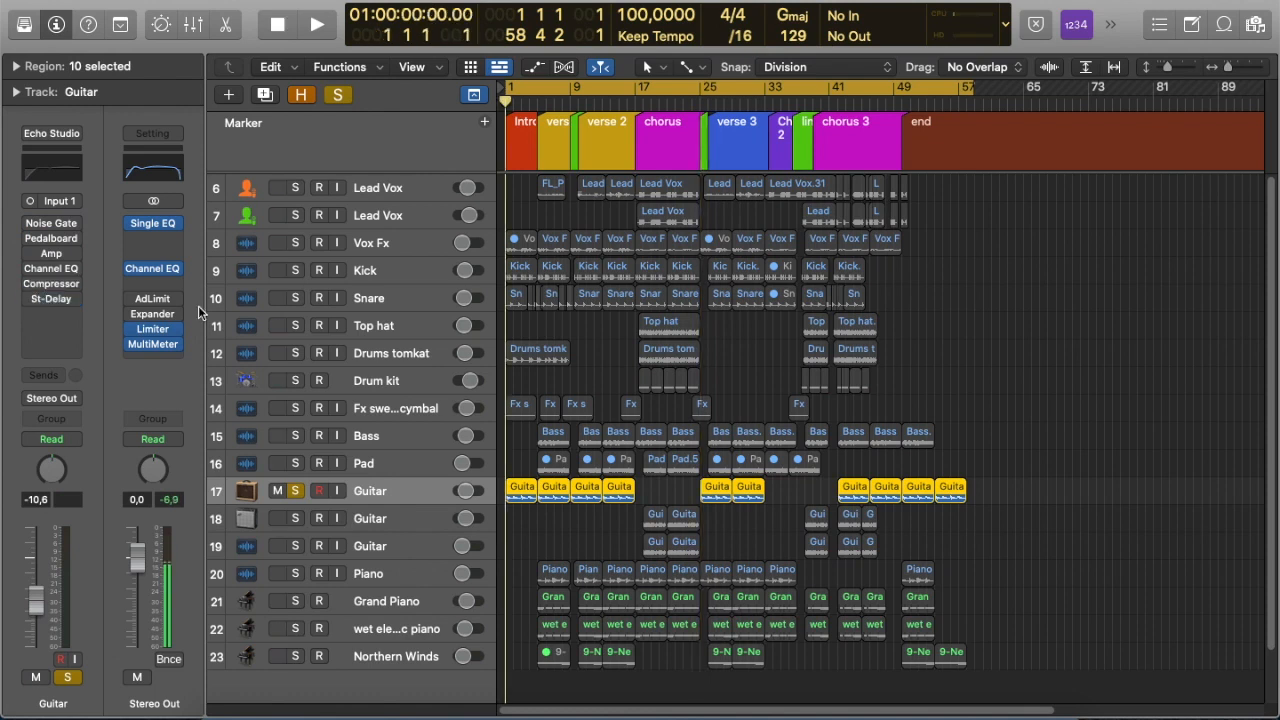
key(space)
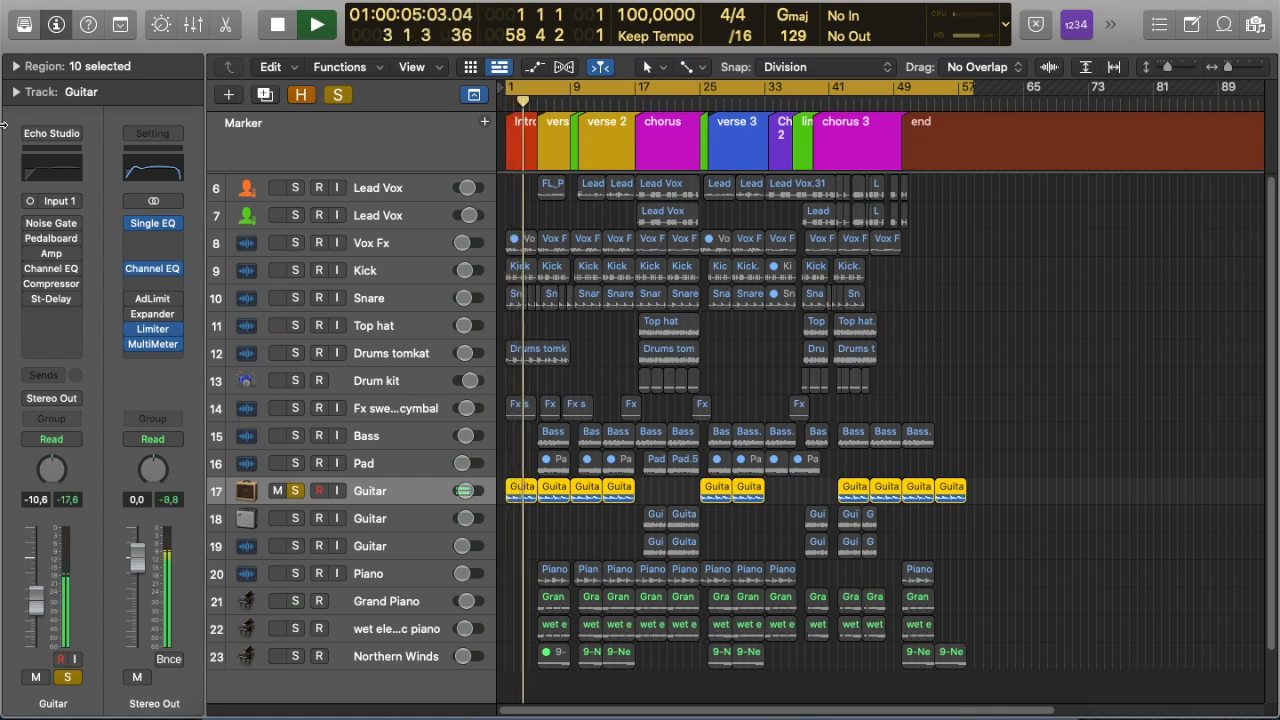
click(30, 223)
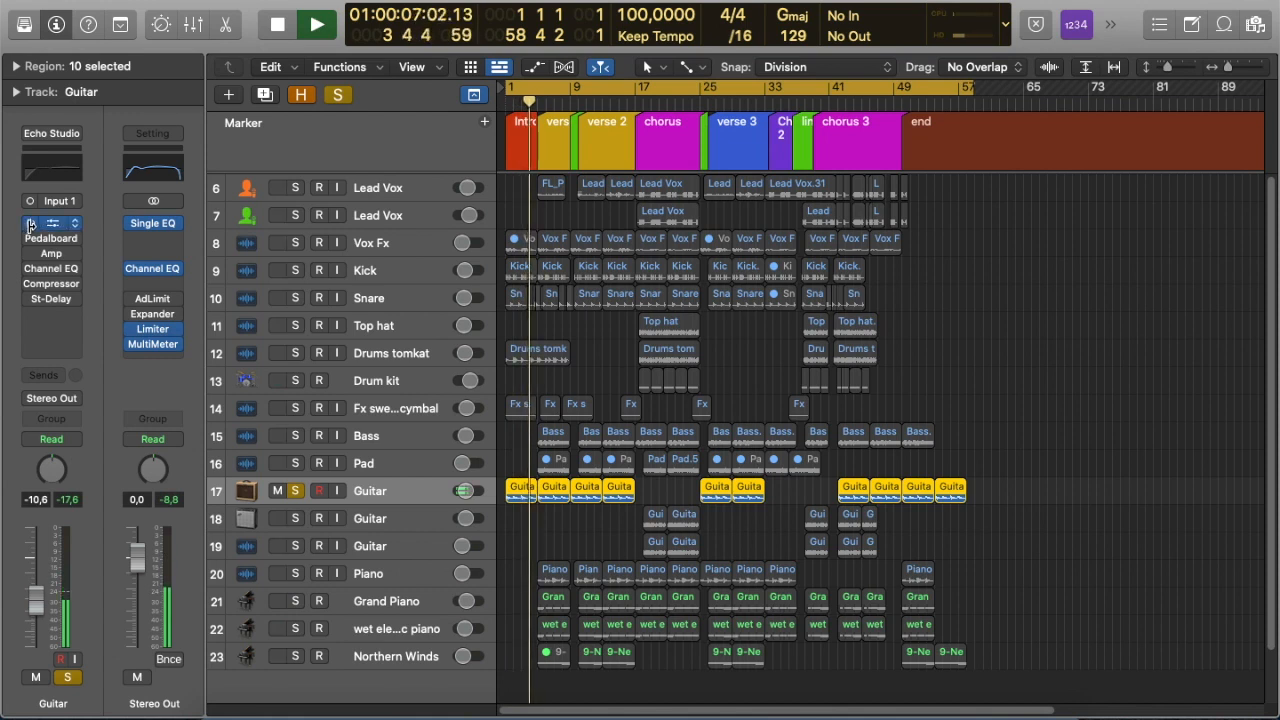
click(31, 238)
mouse_move(34, 253)
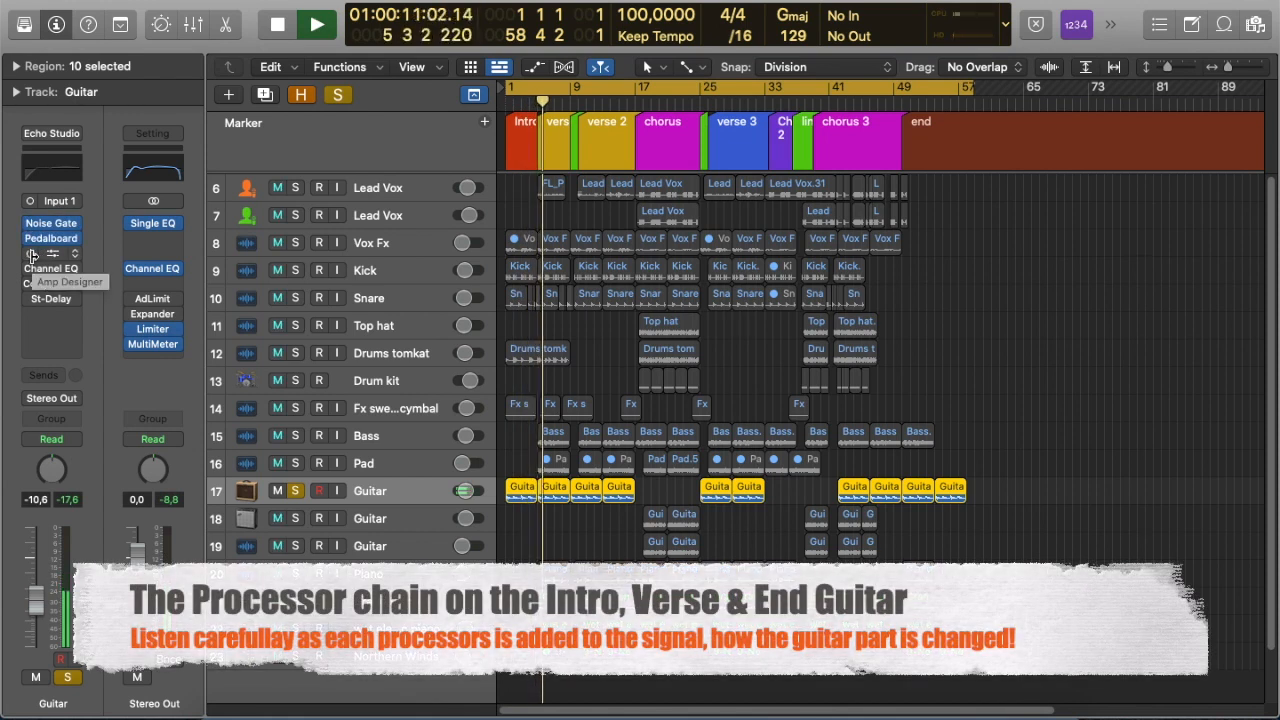
click(31, 254)
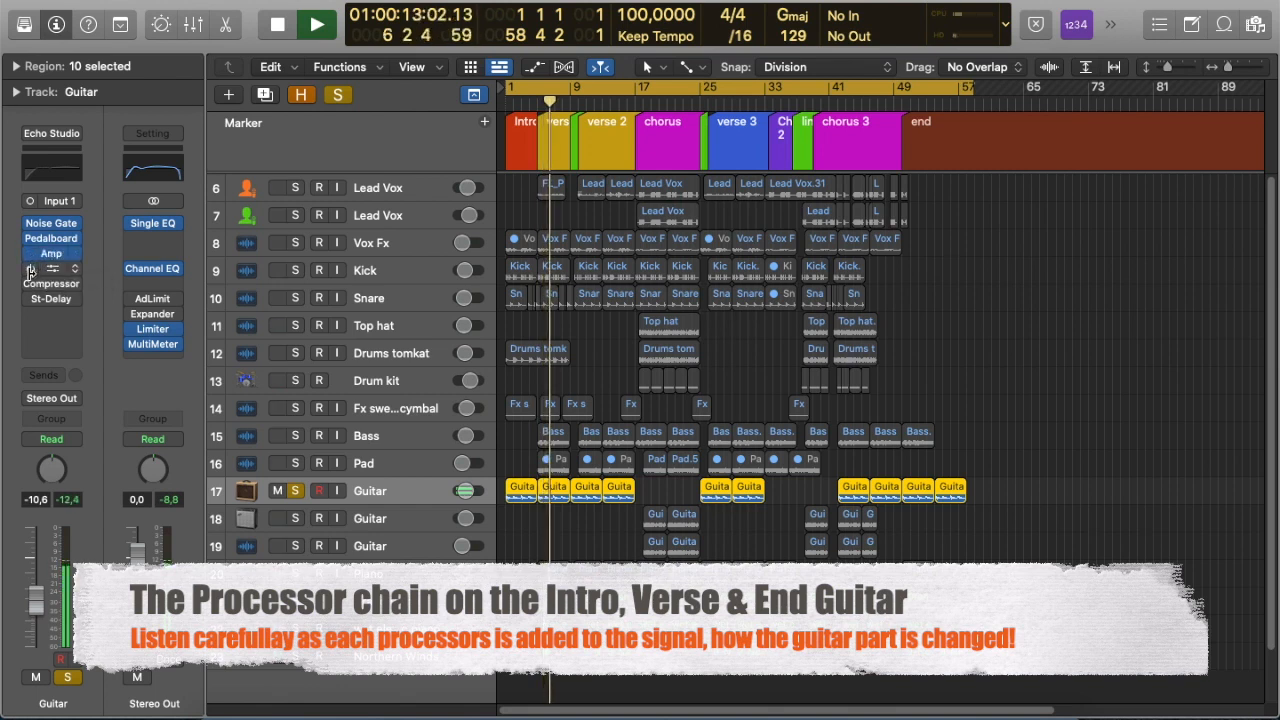
click(30, 271)
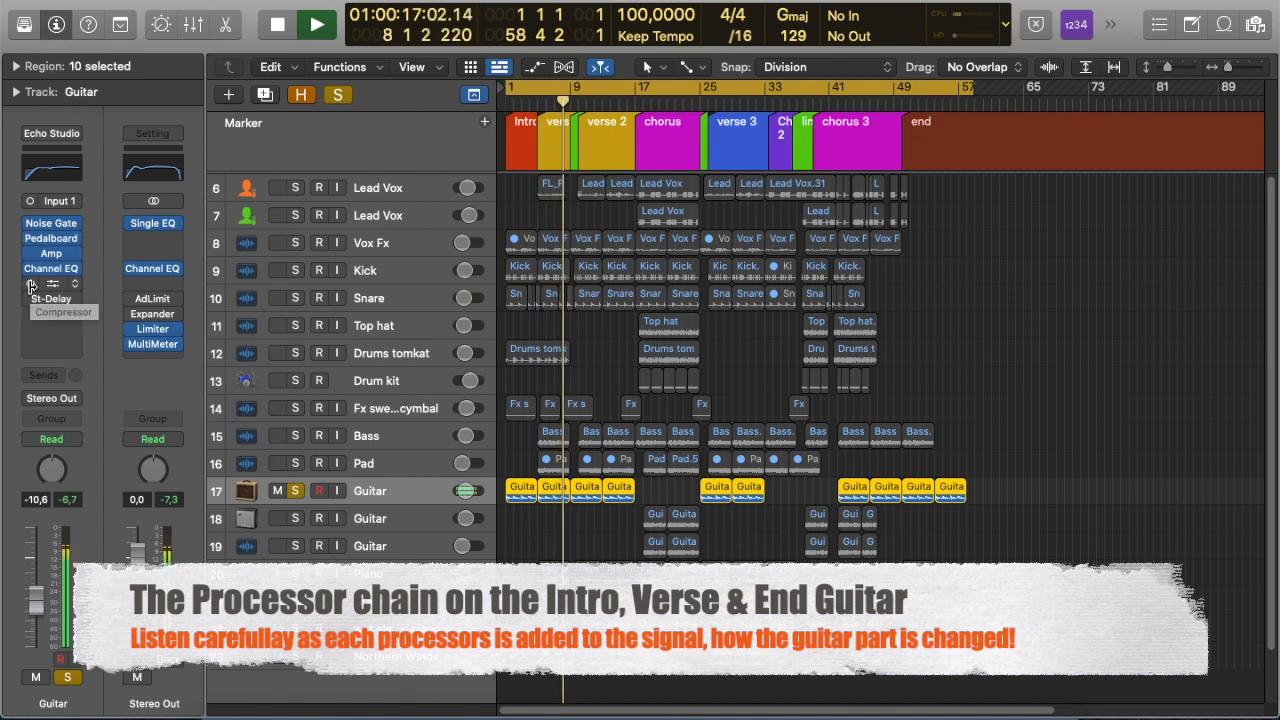
click(31, 284)
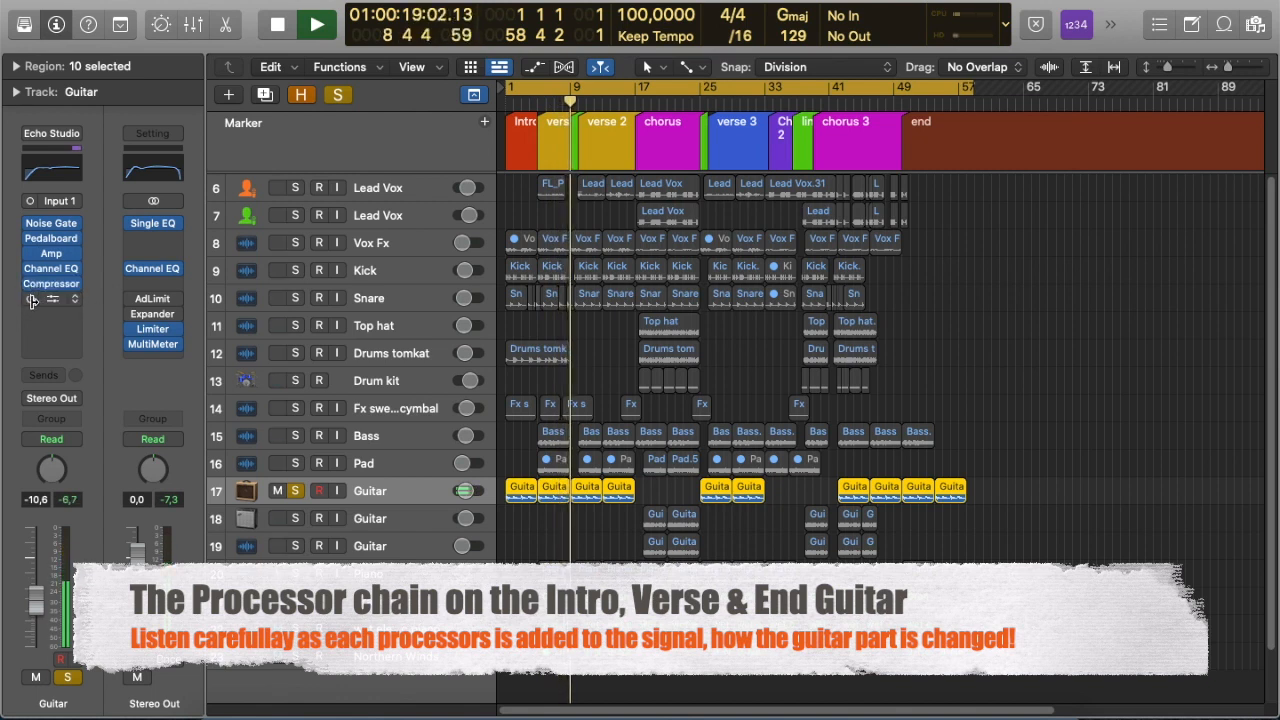
click(31, 299)
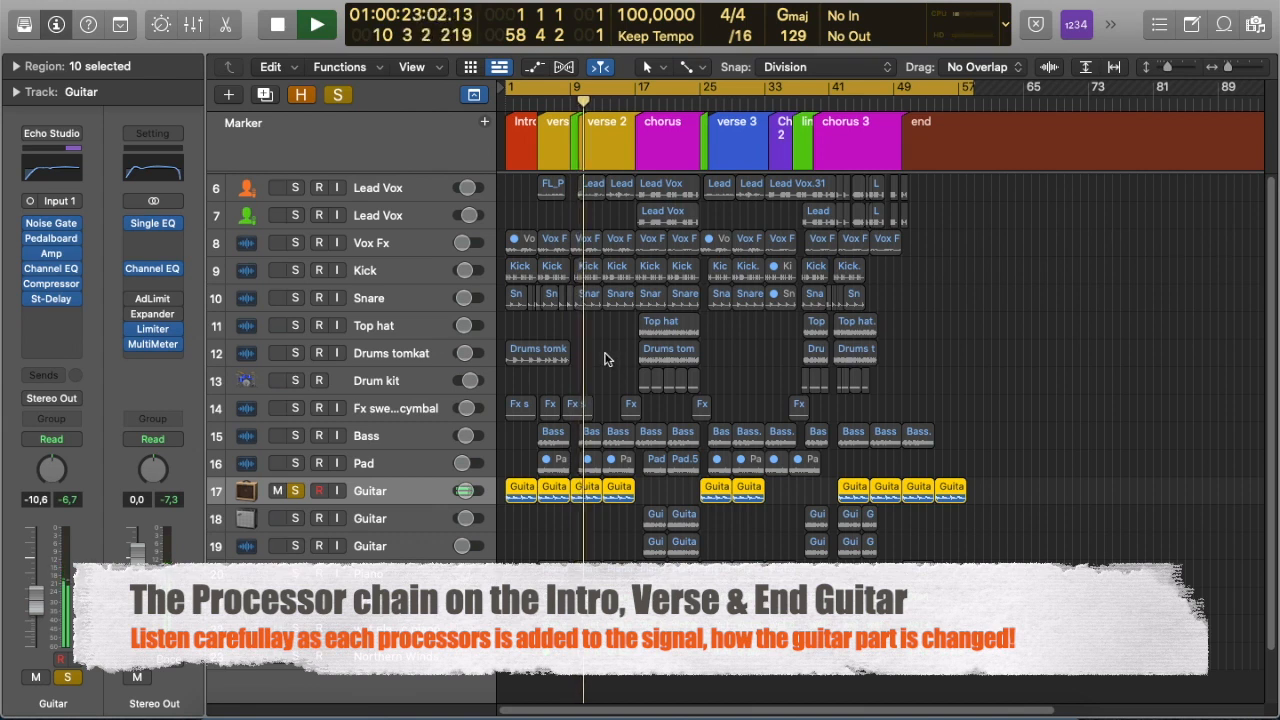
- Stop playback and clear the solo on guitar track 17
key(space)
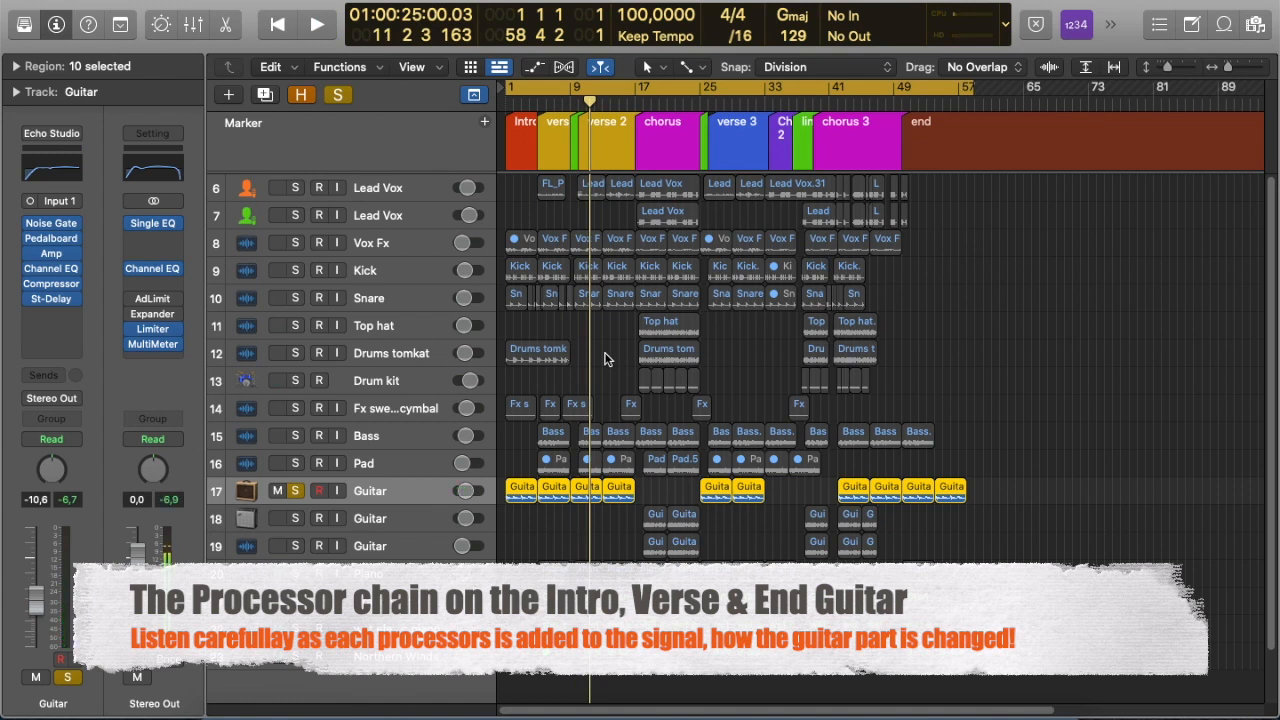
mouse_move(55, 307)
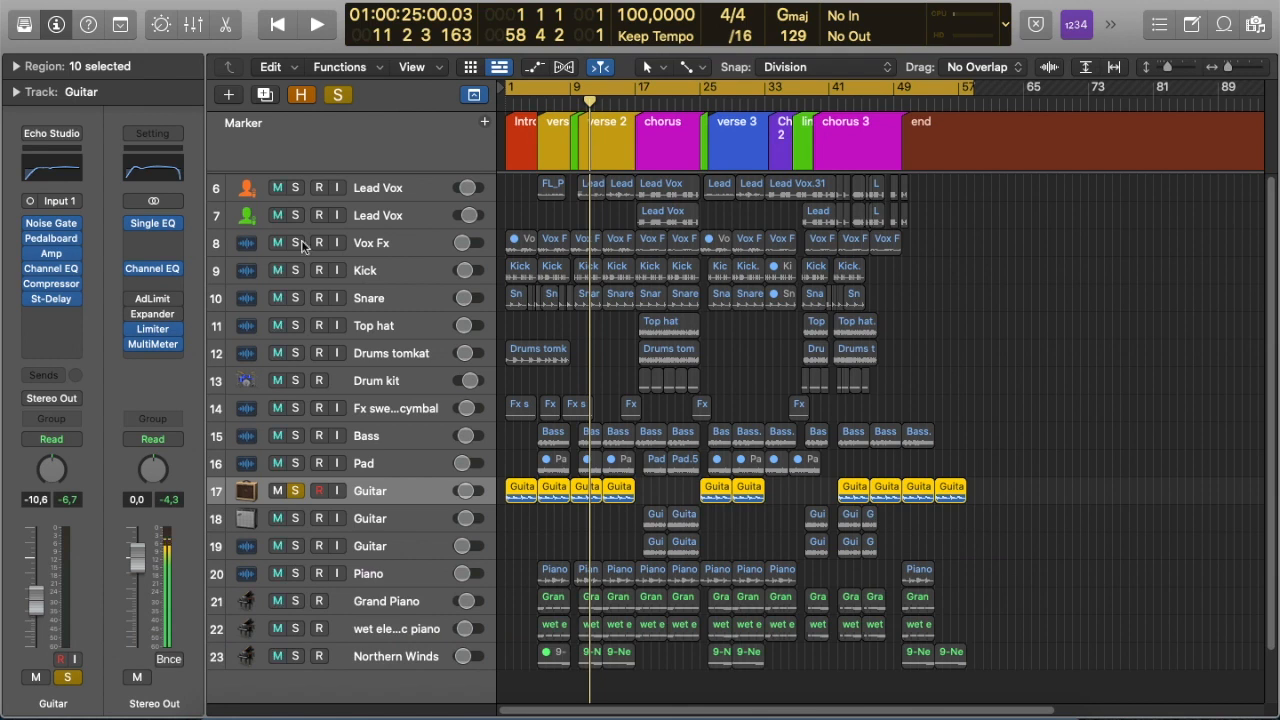
click(338, 94)
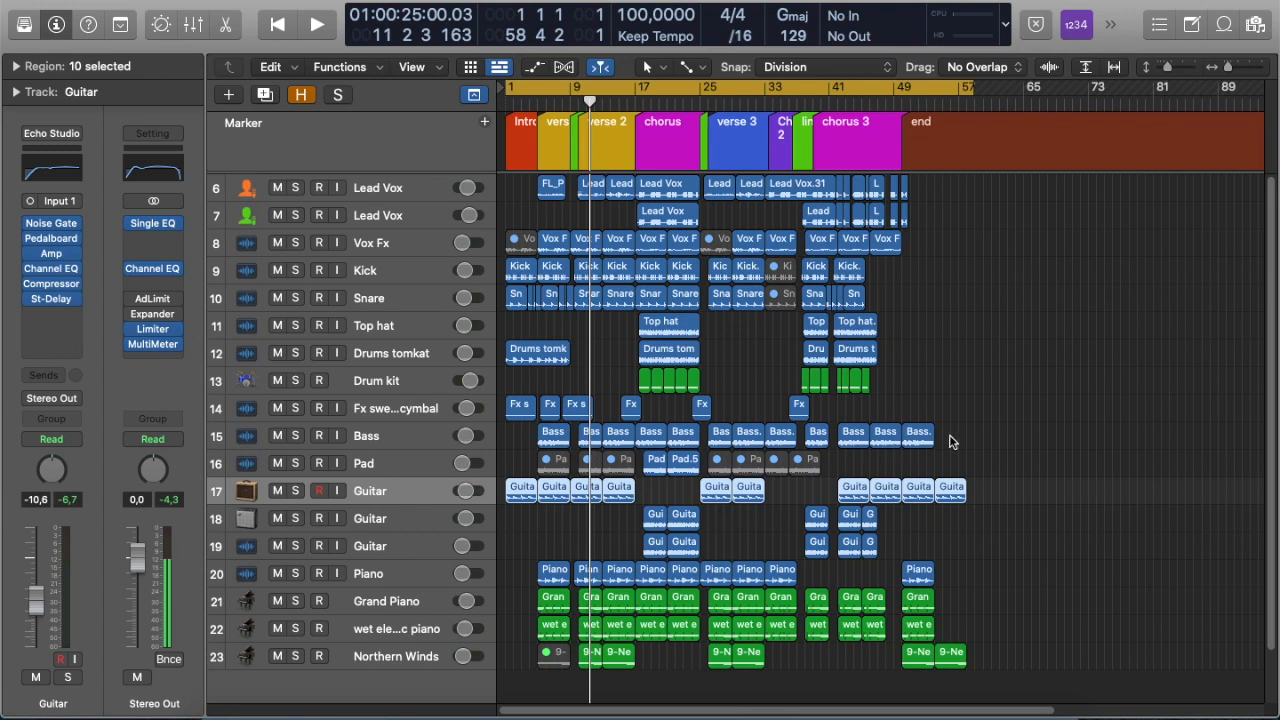
- Solo the Piano and Grand Piano tracks and play them from bar 4 into the first verse, stopping around bar 9
click(296, 574)
click(296, 601)
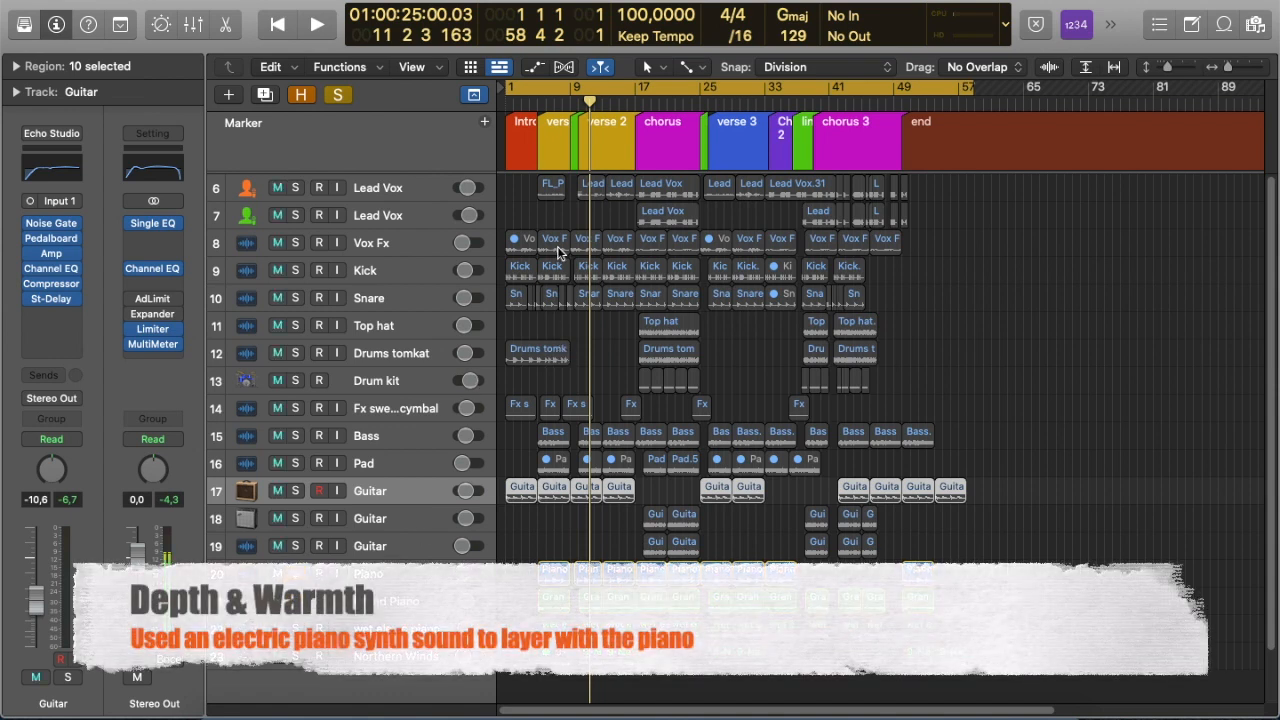
drag(592, 102, 530, 101)
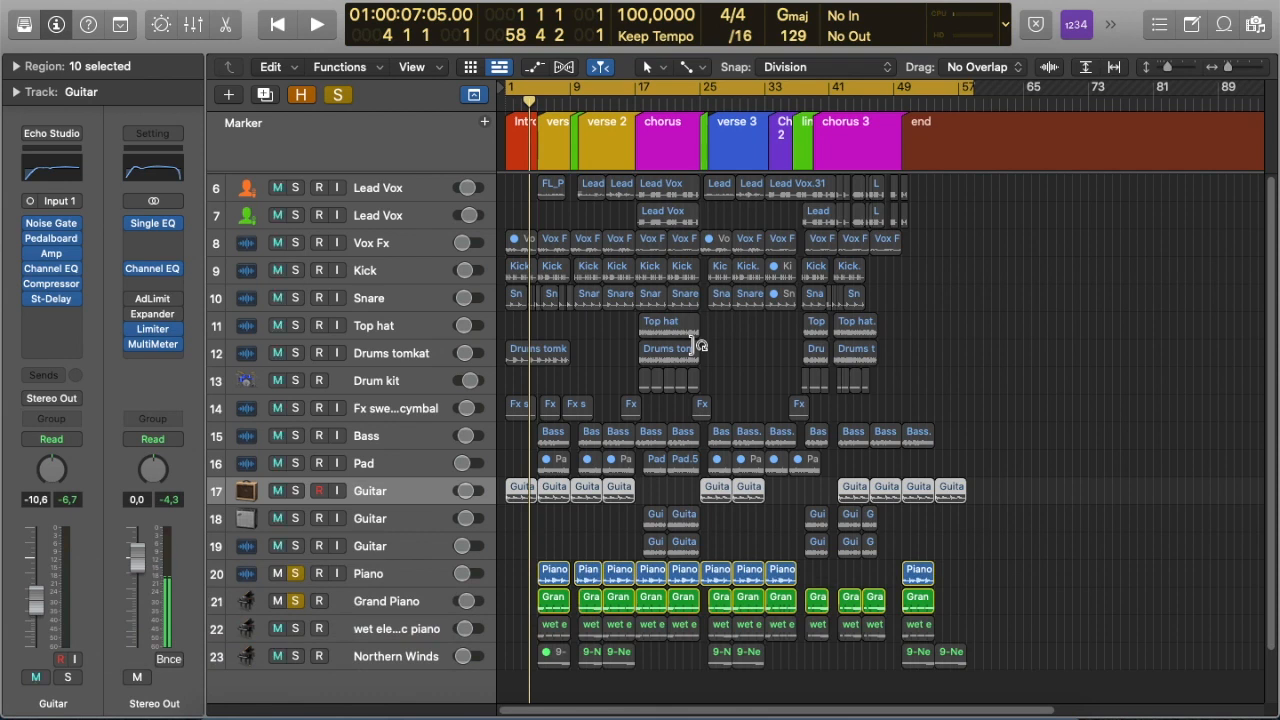
key(space)
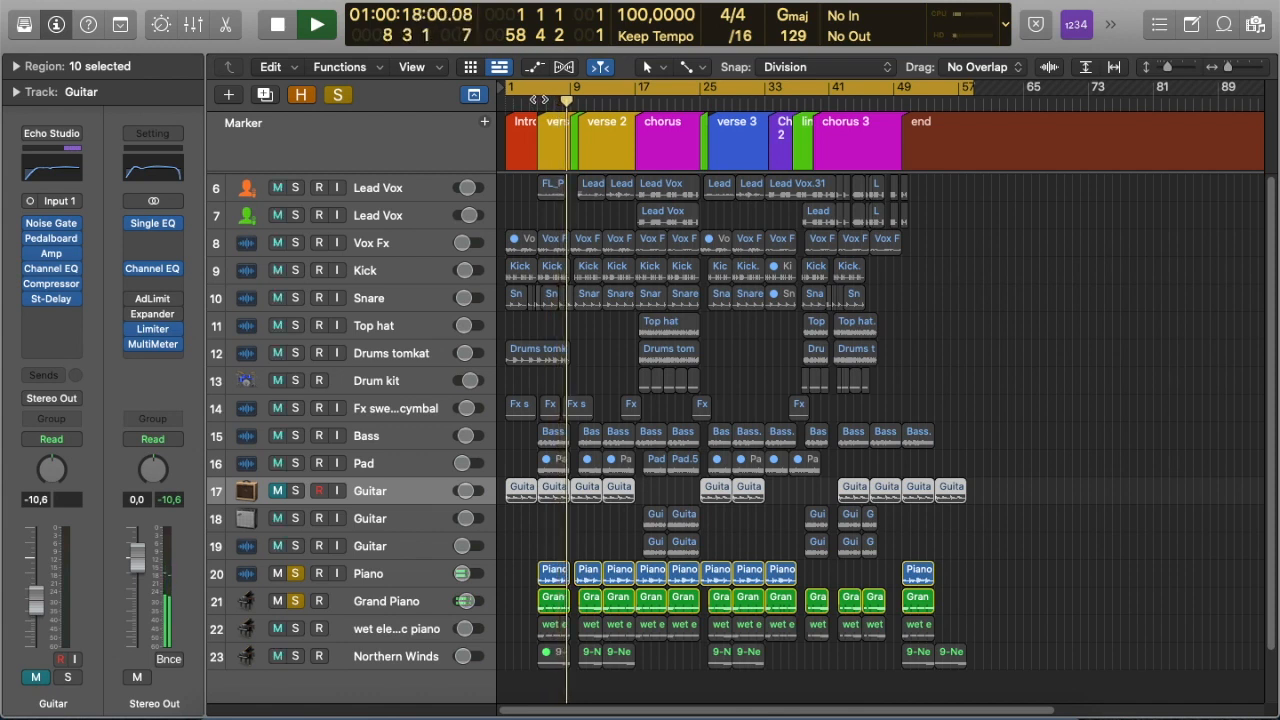
key(space)
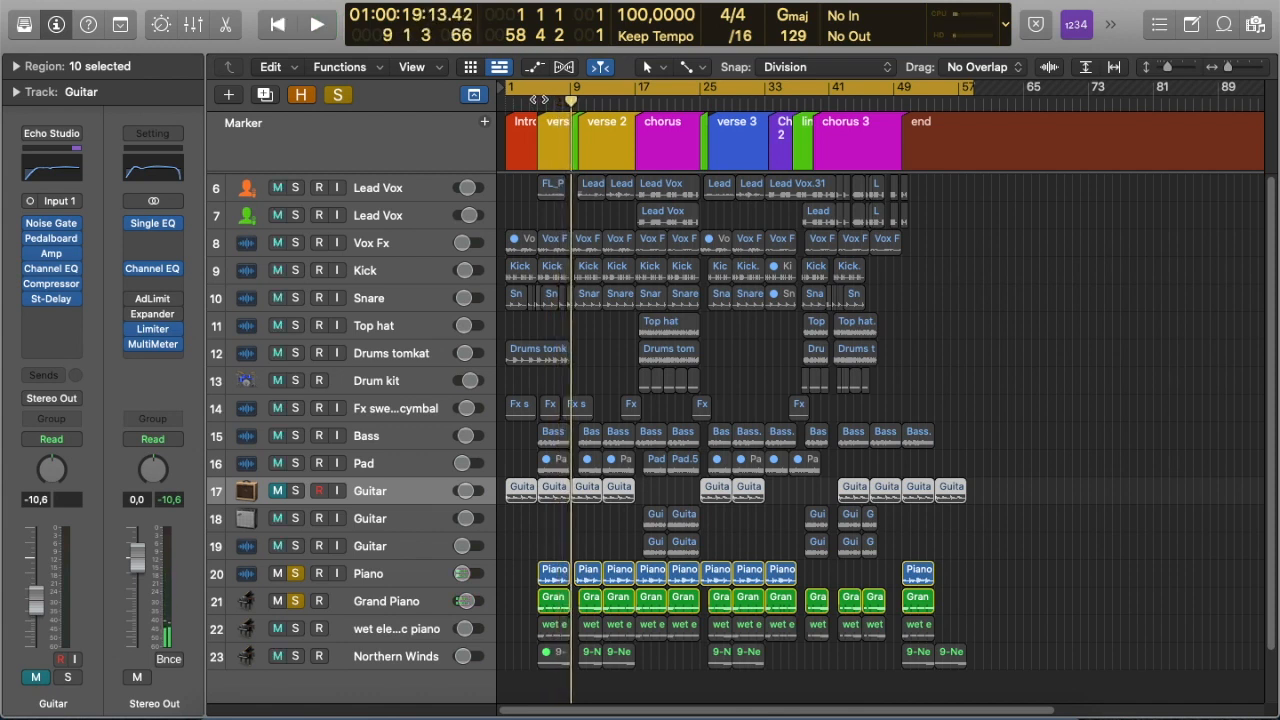
- Add the wet electric piano track to the soloed pianos, play the layered sound, stop, and clear all solos
click(296, 628)
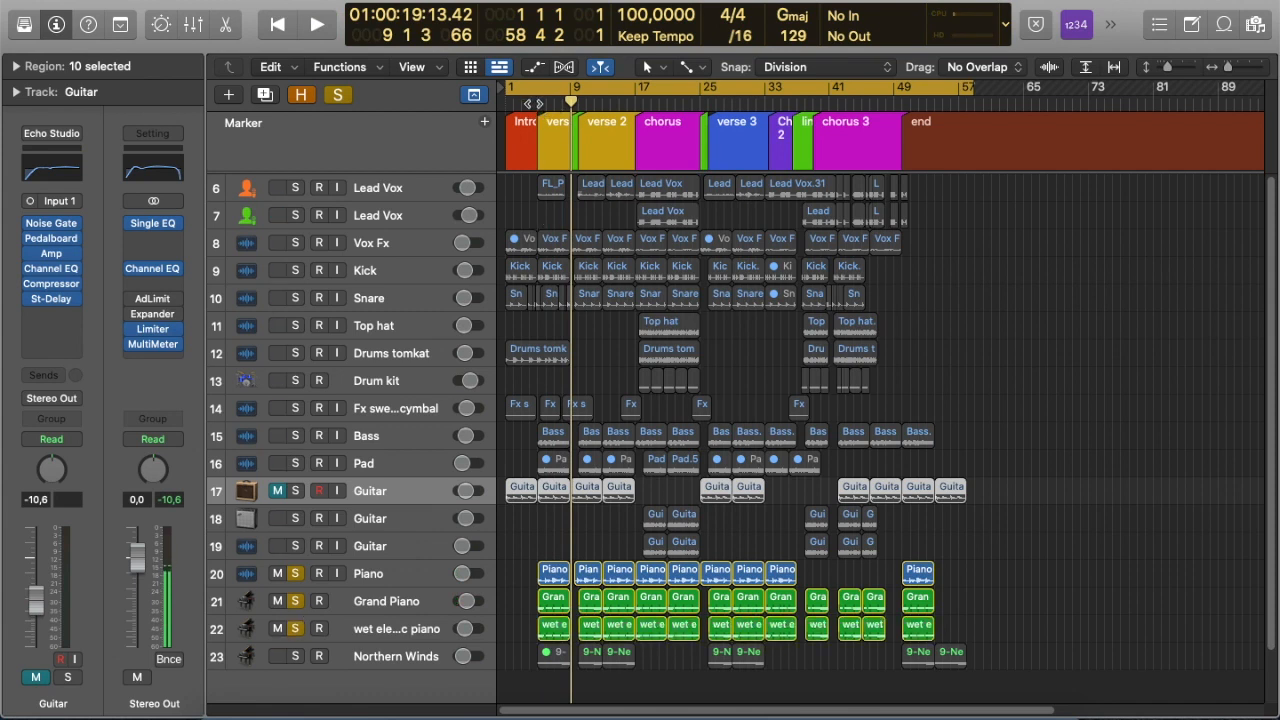
key(space)
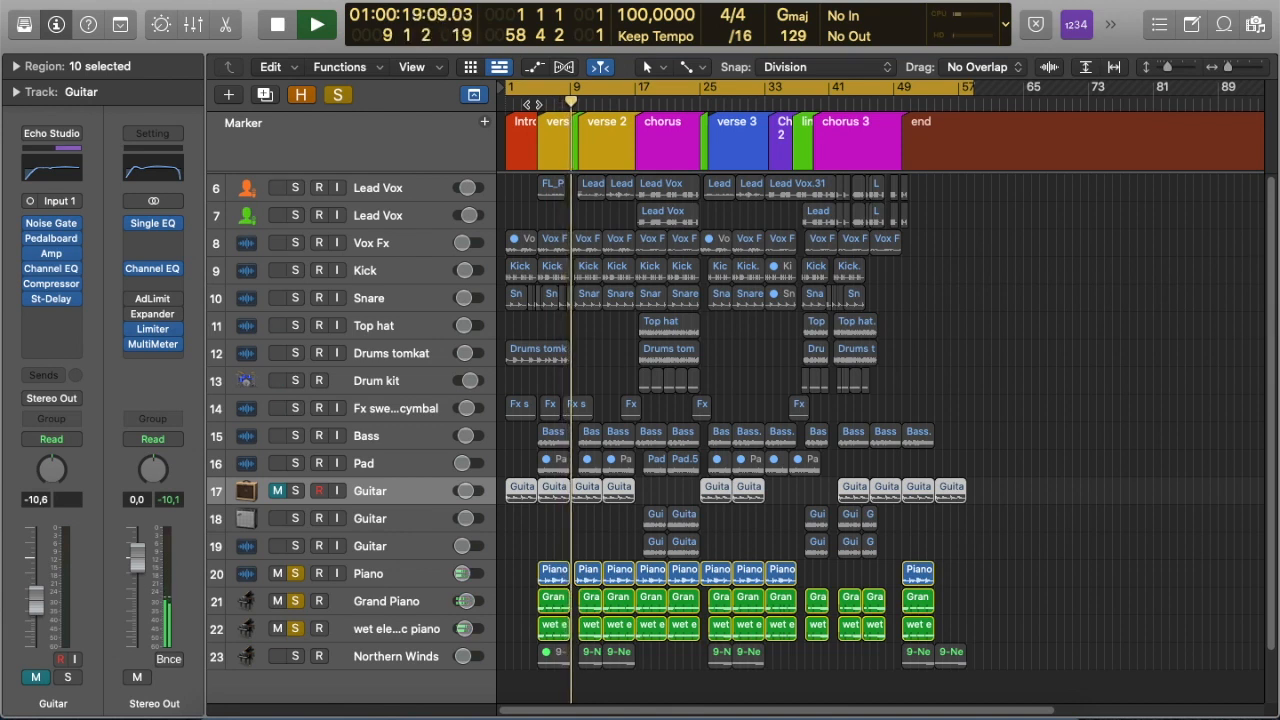
key(space)
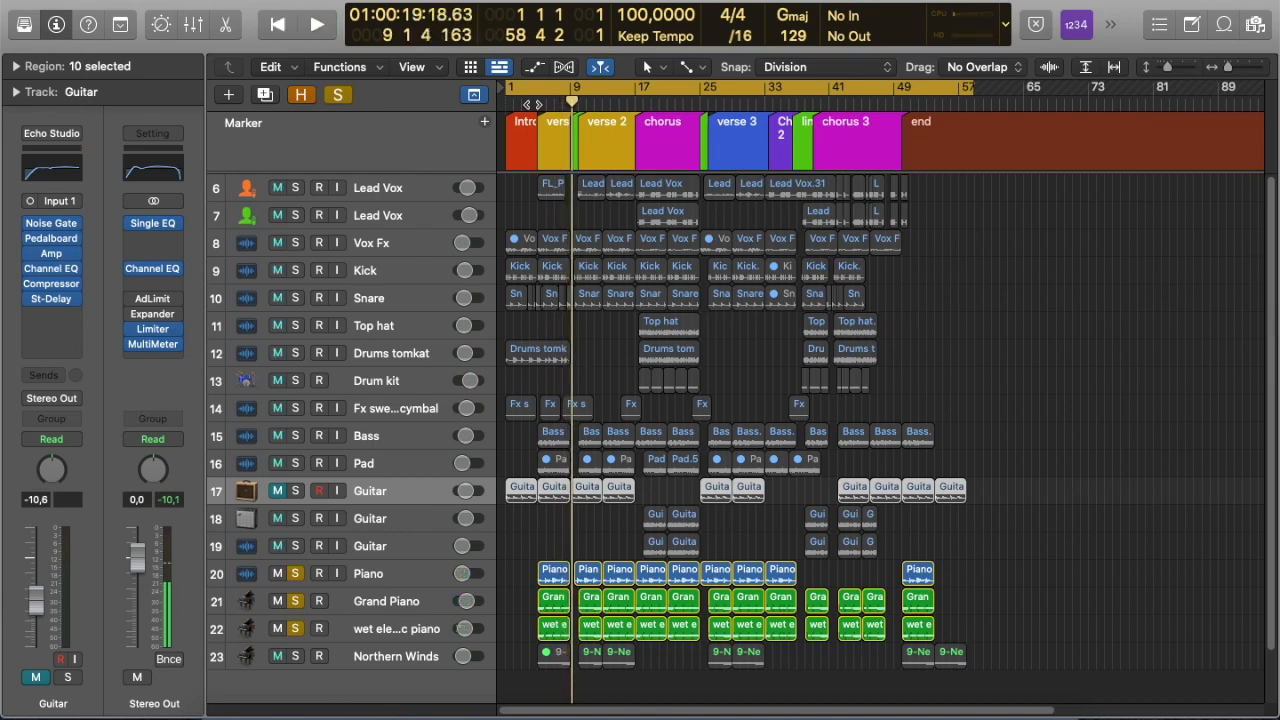
click(339, 95)
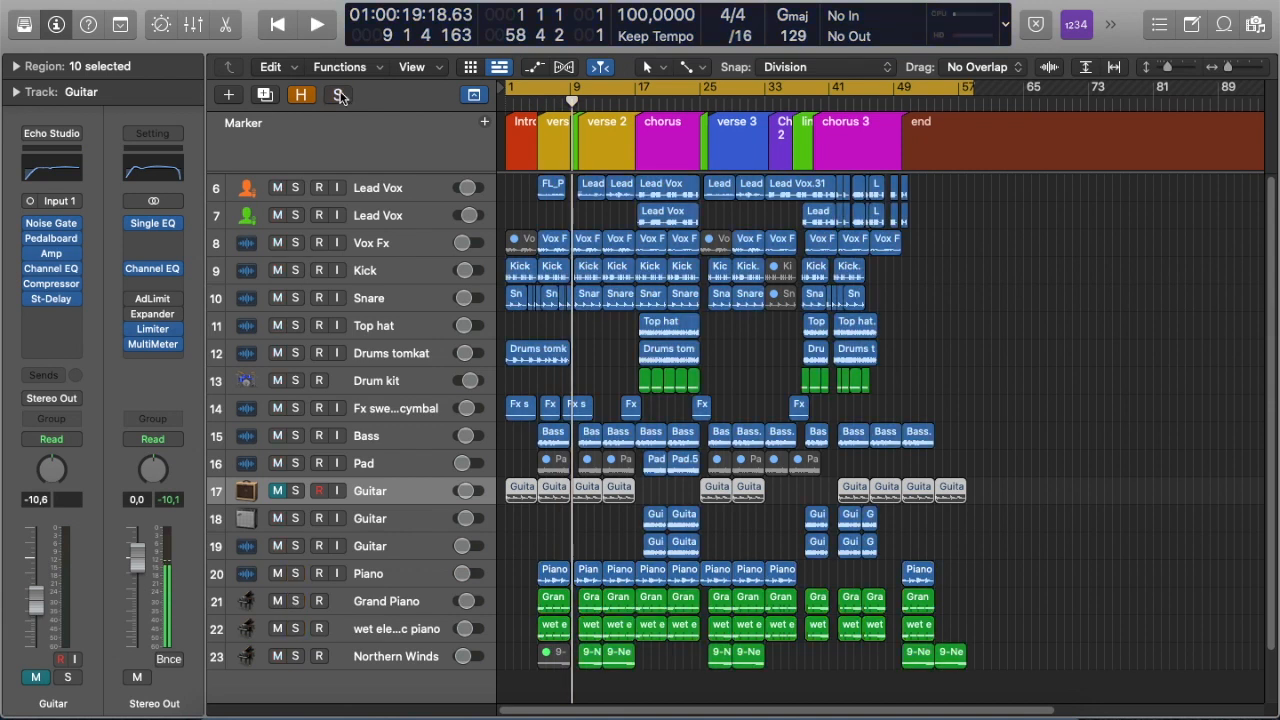
- Solo the Pad track, play it from the start of the first chorus at about bar 17, stop, and clear the solo
click(296, 463)
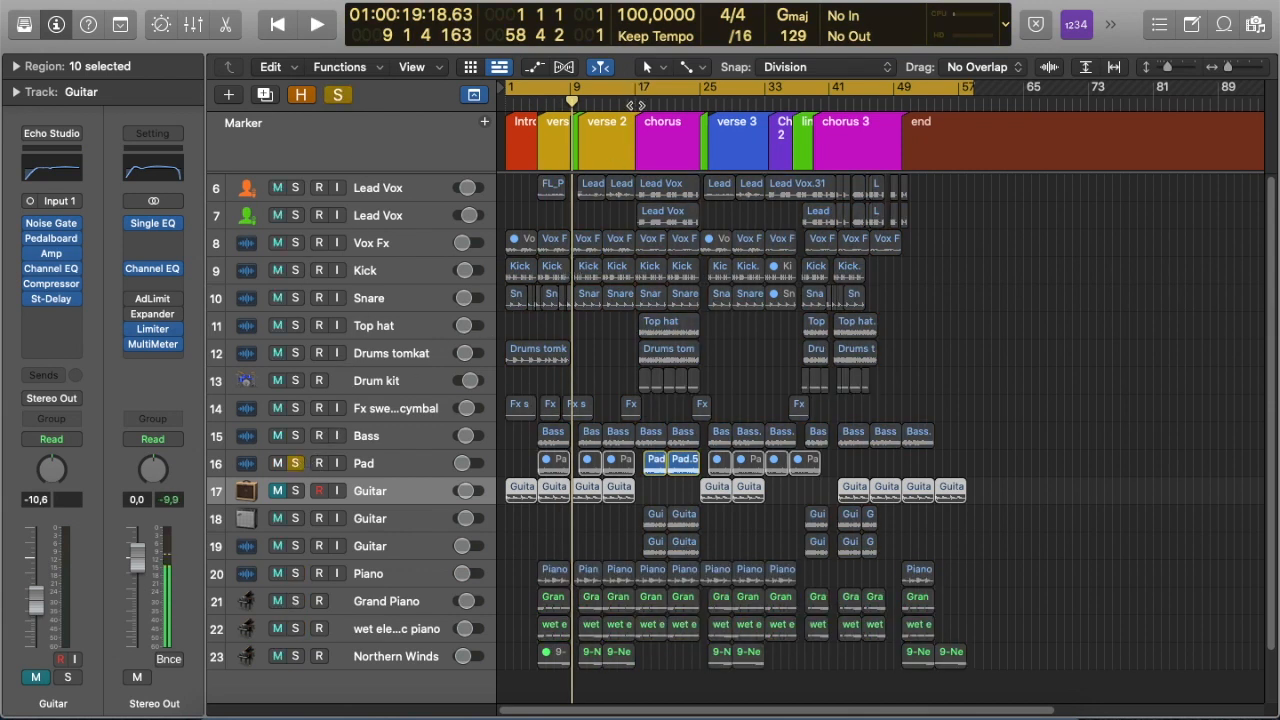
click(635, 104)
drag(635, 104, 640, 107)
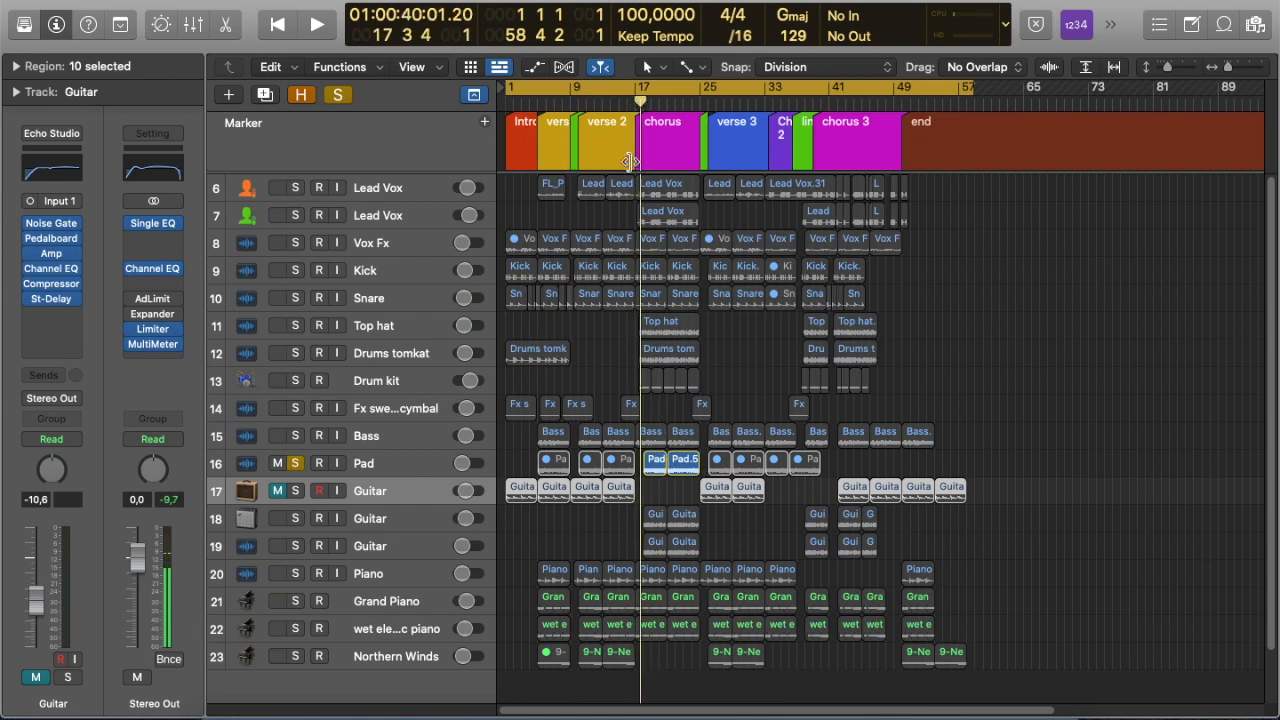
drag(637, 104, 641, 104)
key(space)
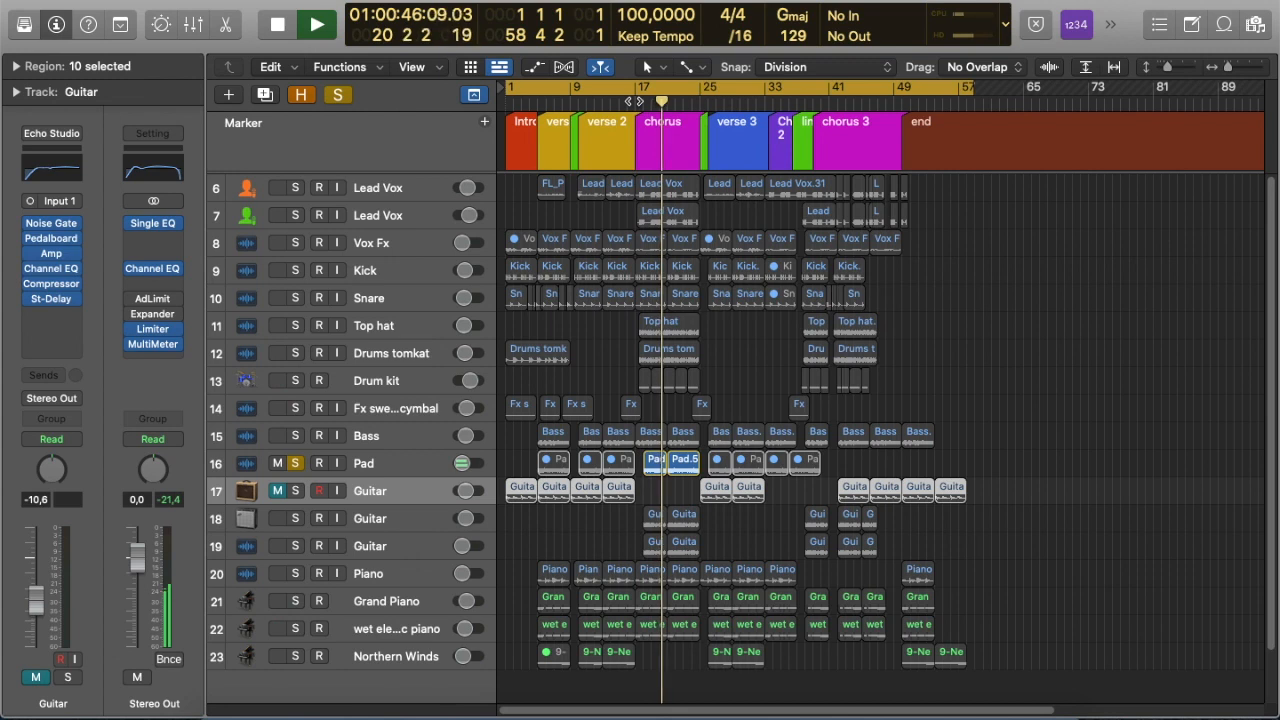
key(space)
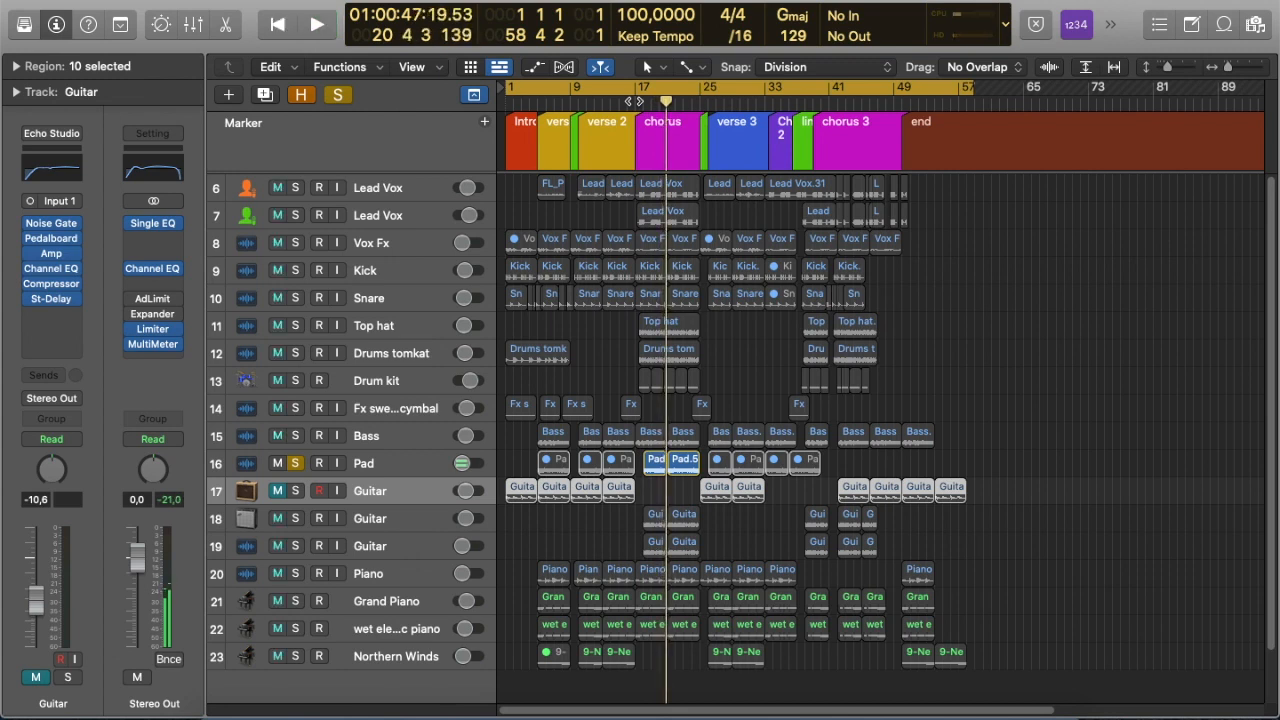
click(338, 94)
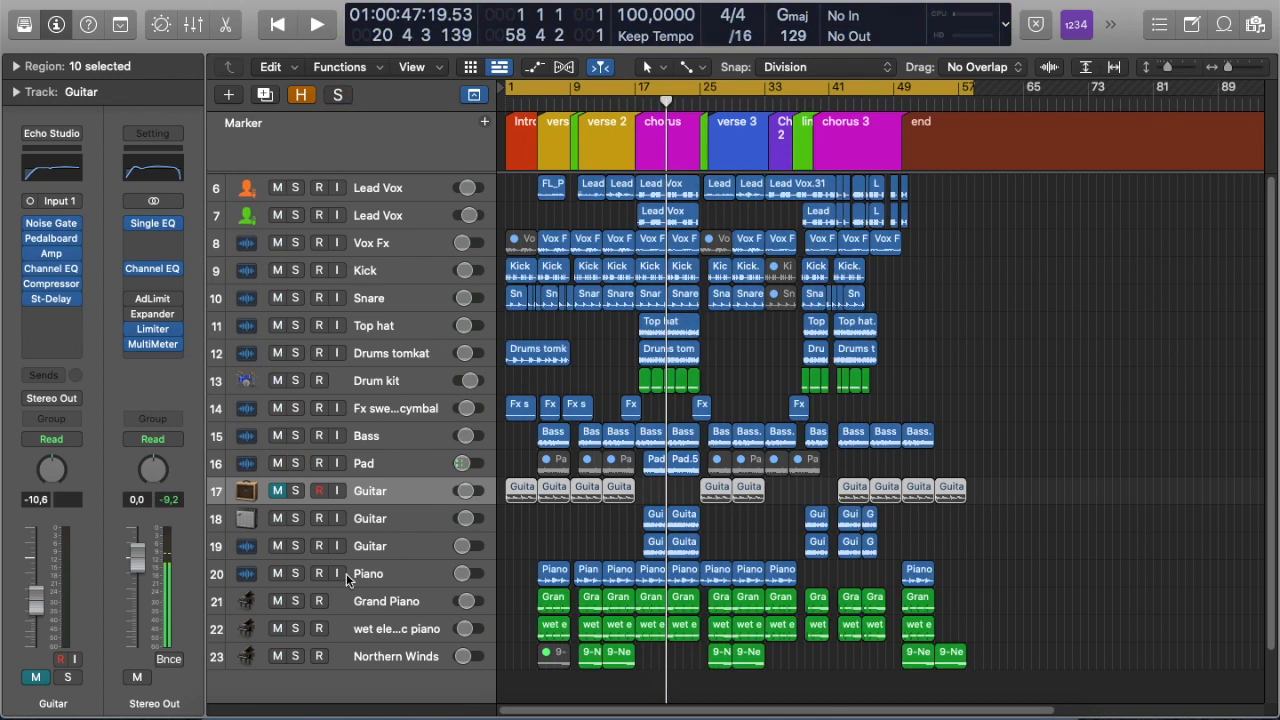
- Solo the Northern Winds synth track to present its part, and clear the solo
click(296, 656)
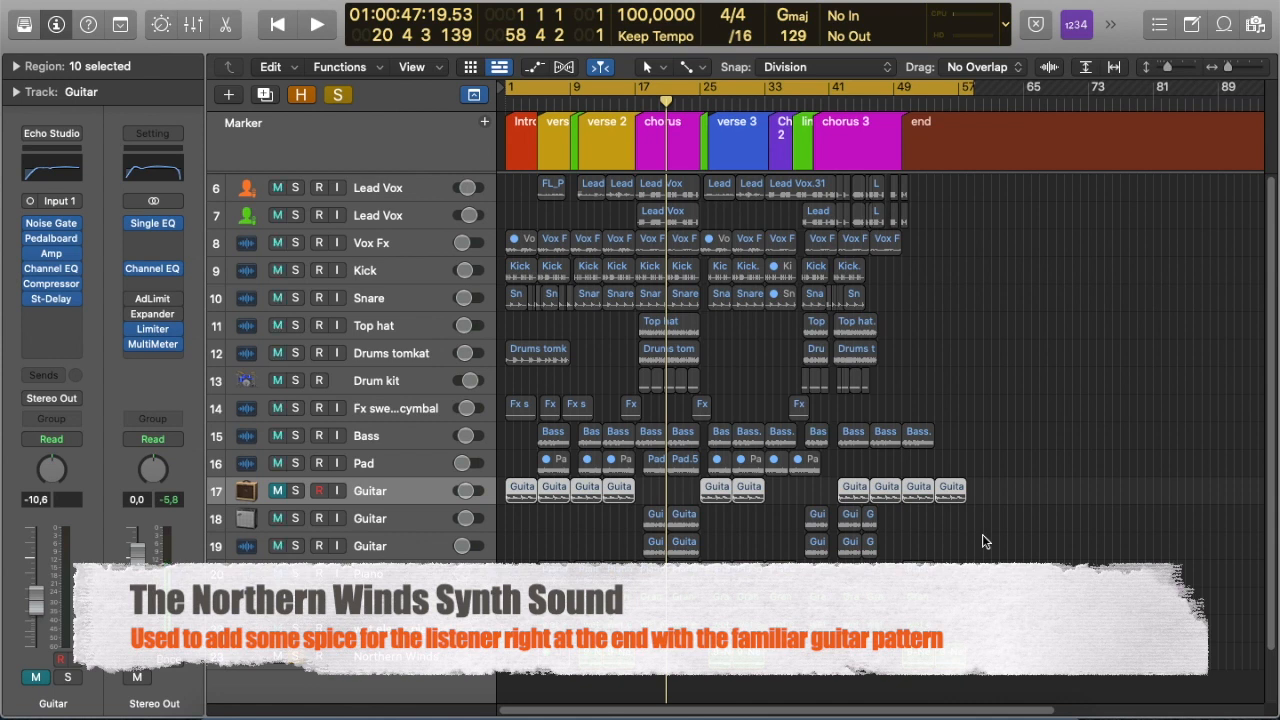
click(338, 96)
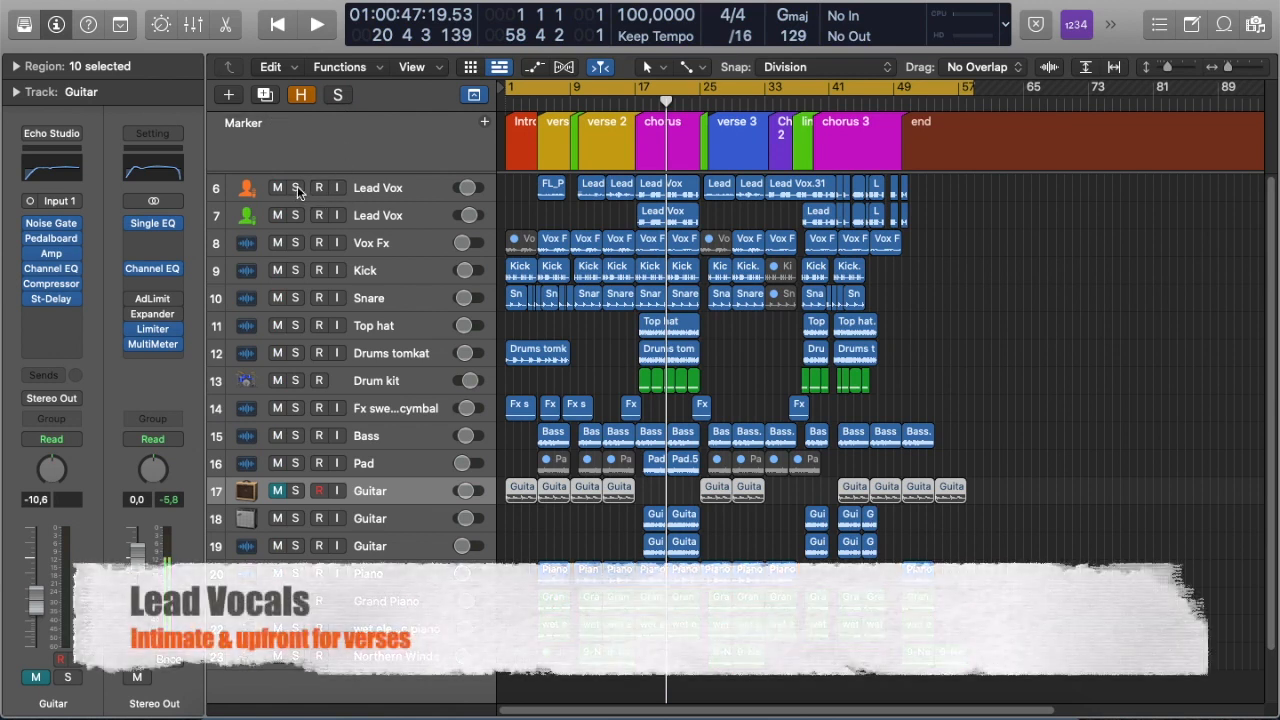
- Solo Lead Vox tracks 6 and 7, selecting each one to show its plug-in chain
click(296, 189)
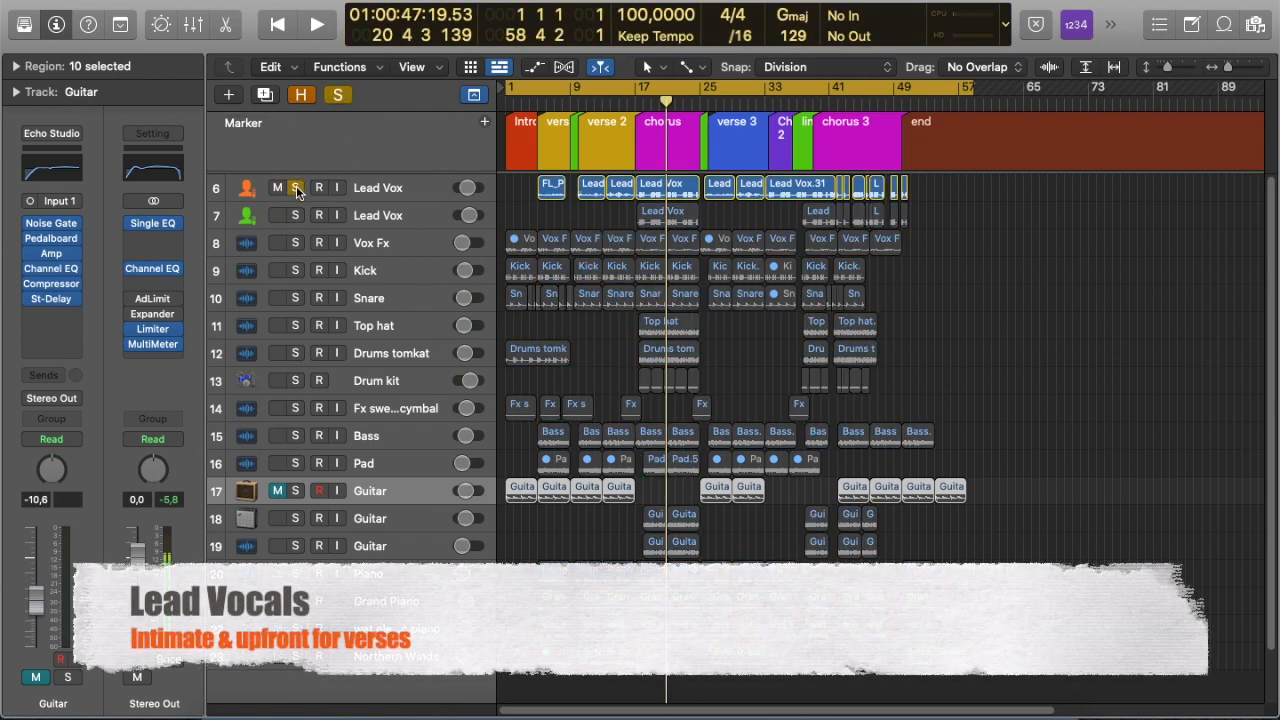
click(390, 198)
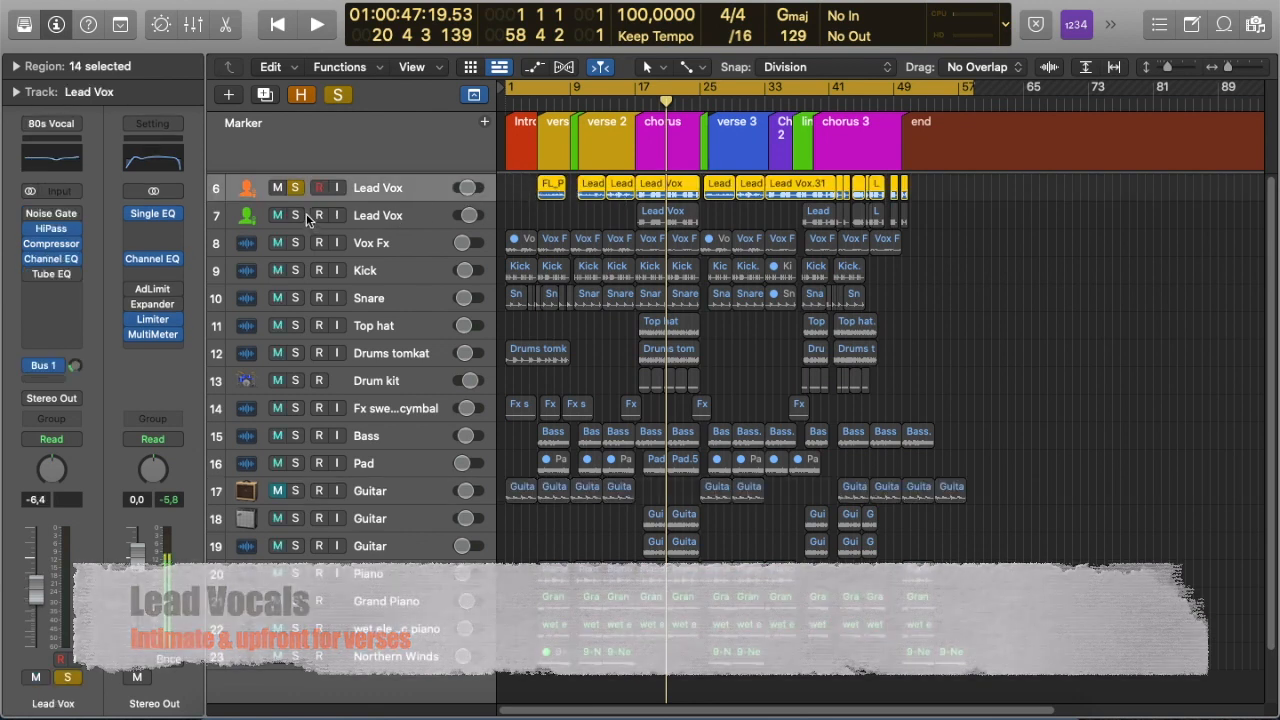
click(296, 215)
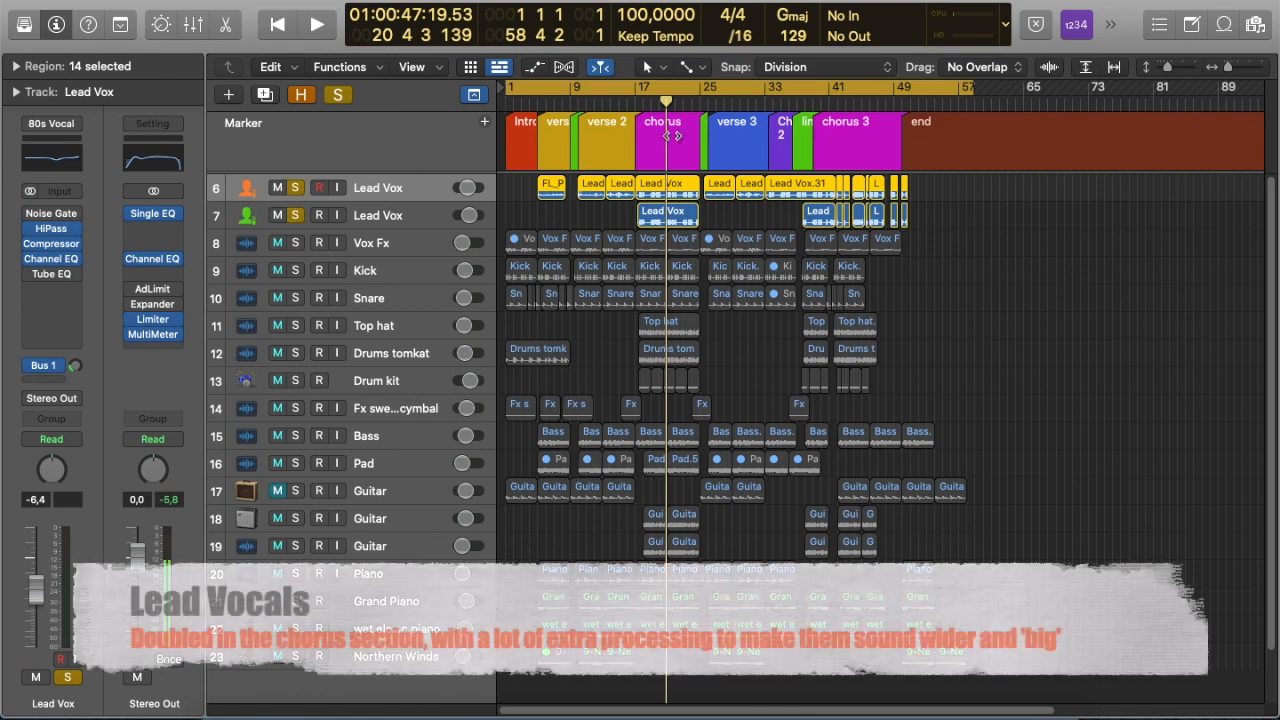
click(397, 219)
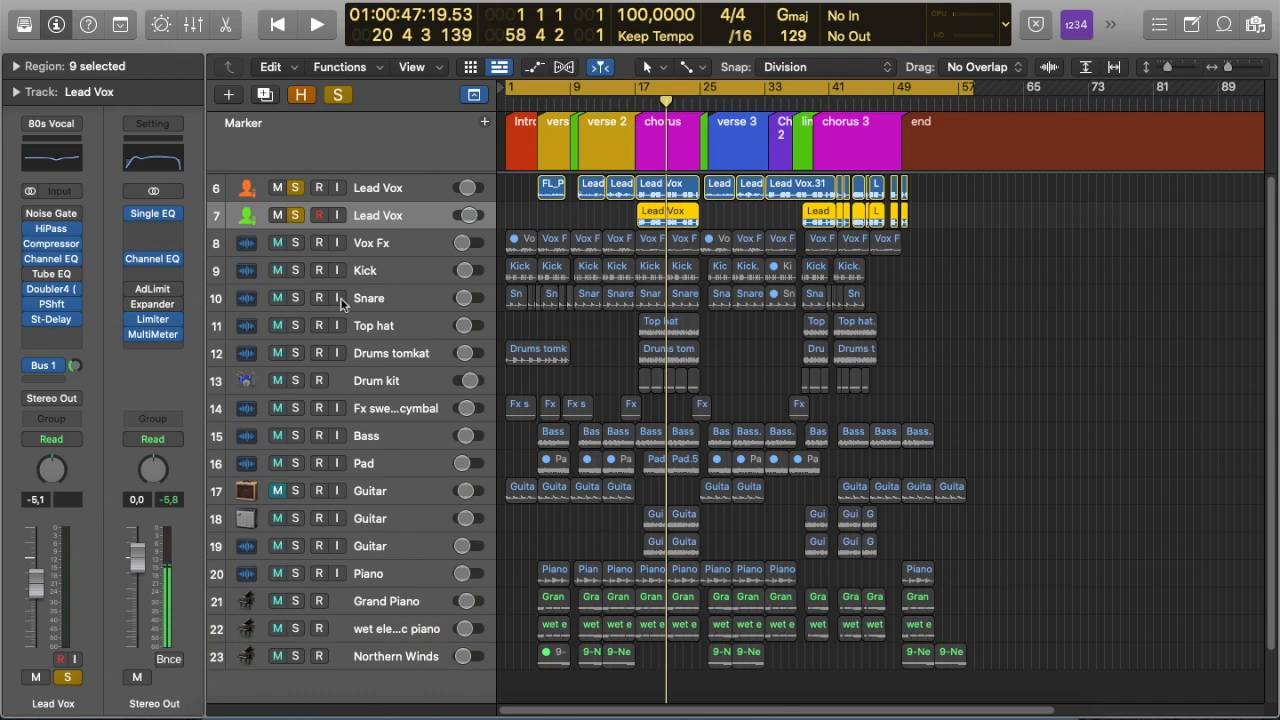
- Add the Piano, Grand Piano and wet electric piano to the soloed vocals, play from verse 2 into the chorus, stop, and clear all solos
click(296, 601)
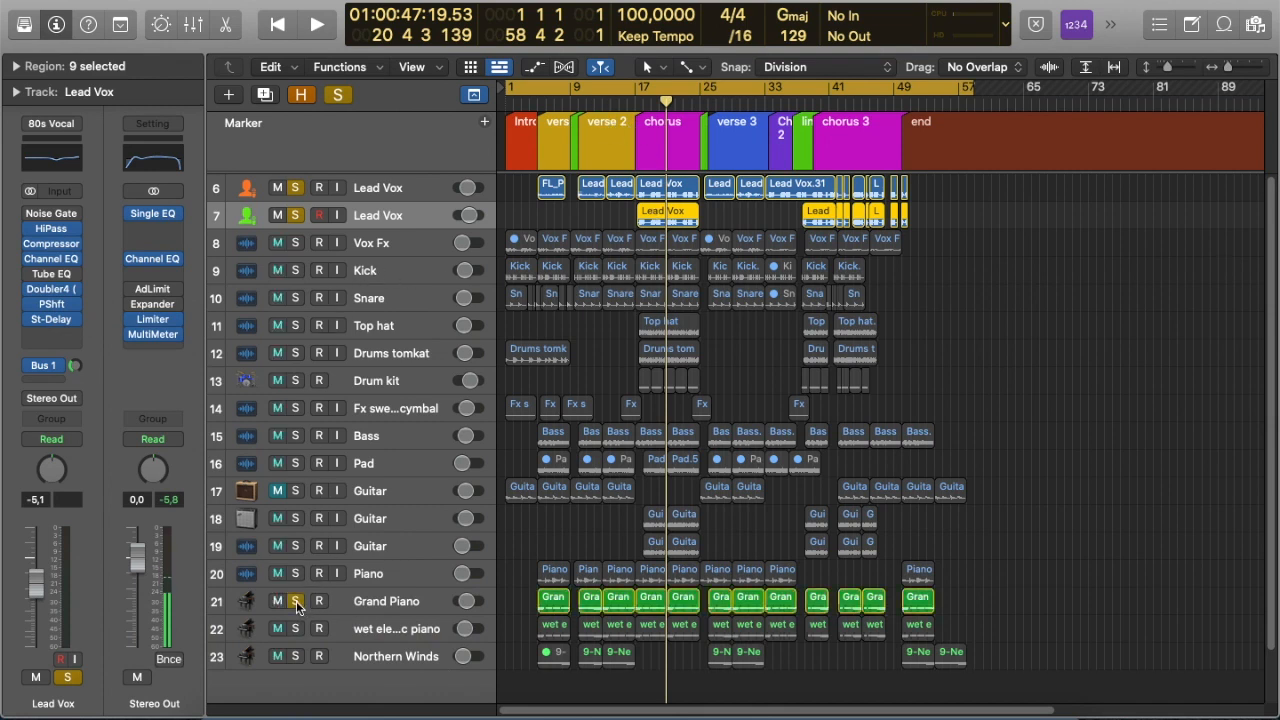
click(296, 628)
click(295, 575)
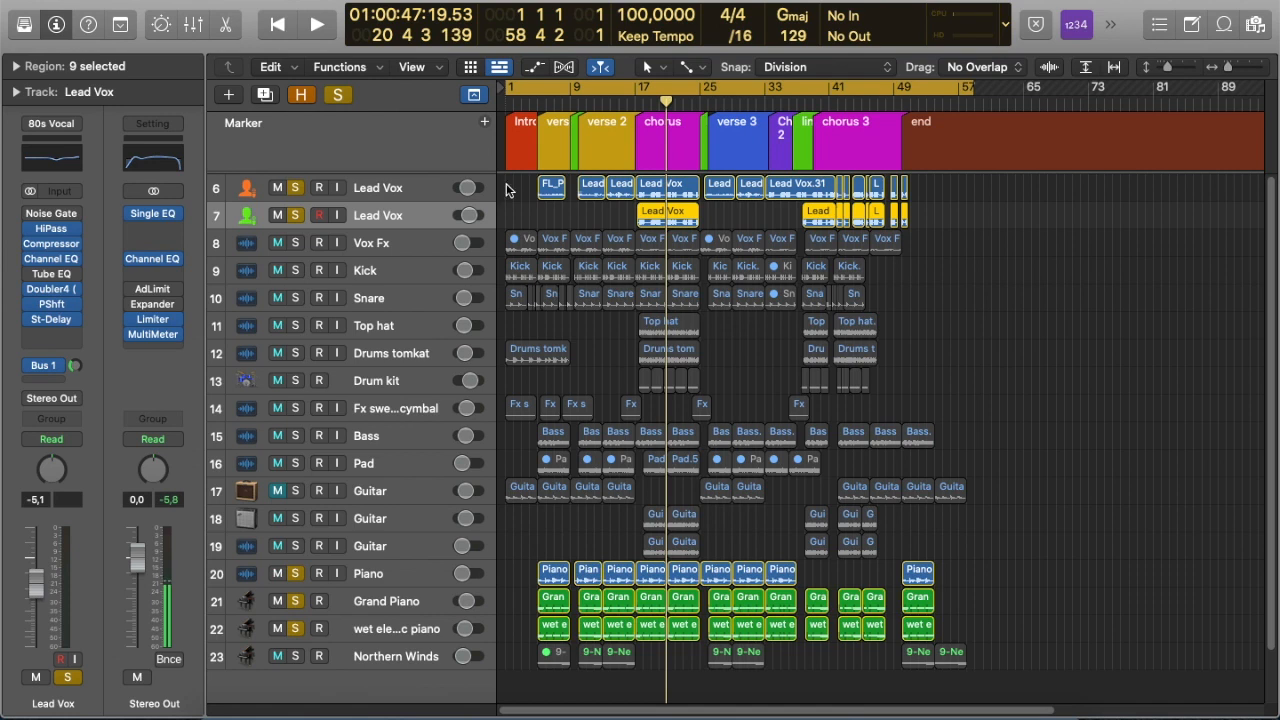
double_click(598, 107)
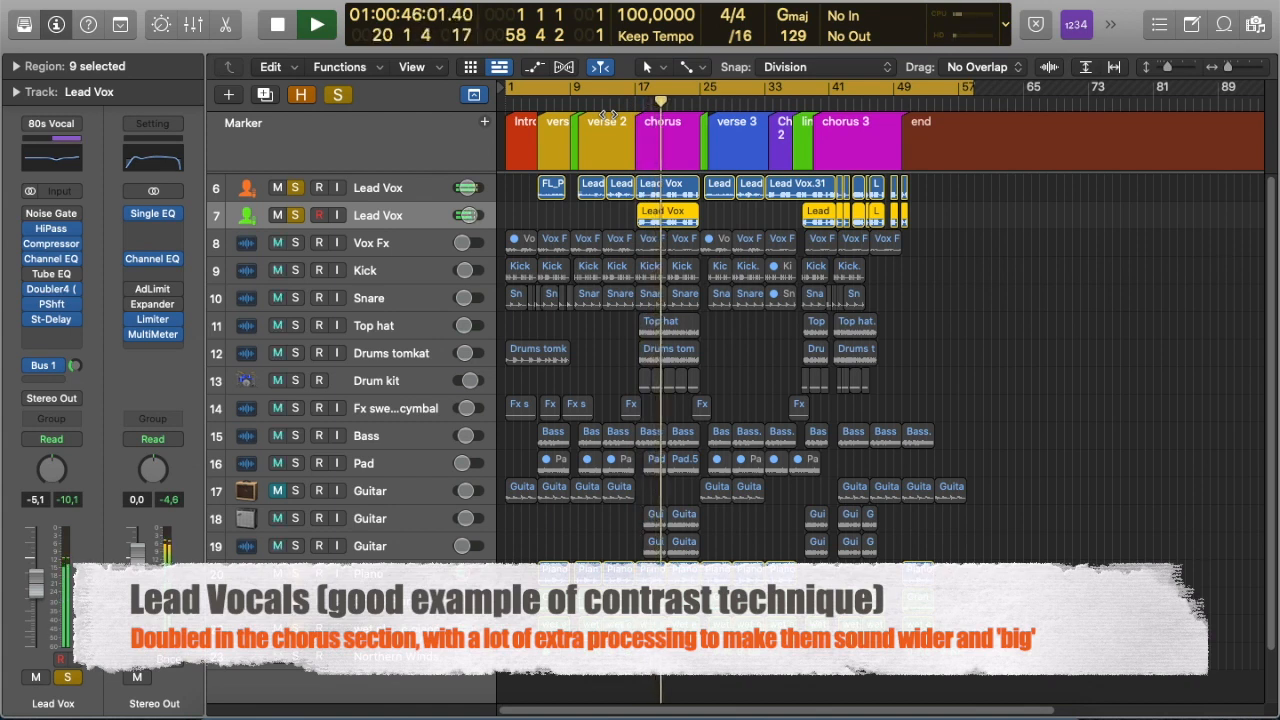
key(space)
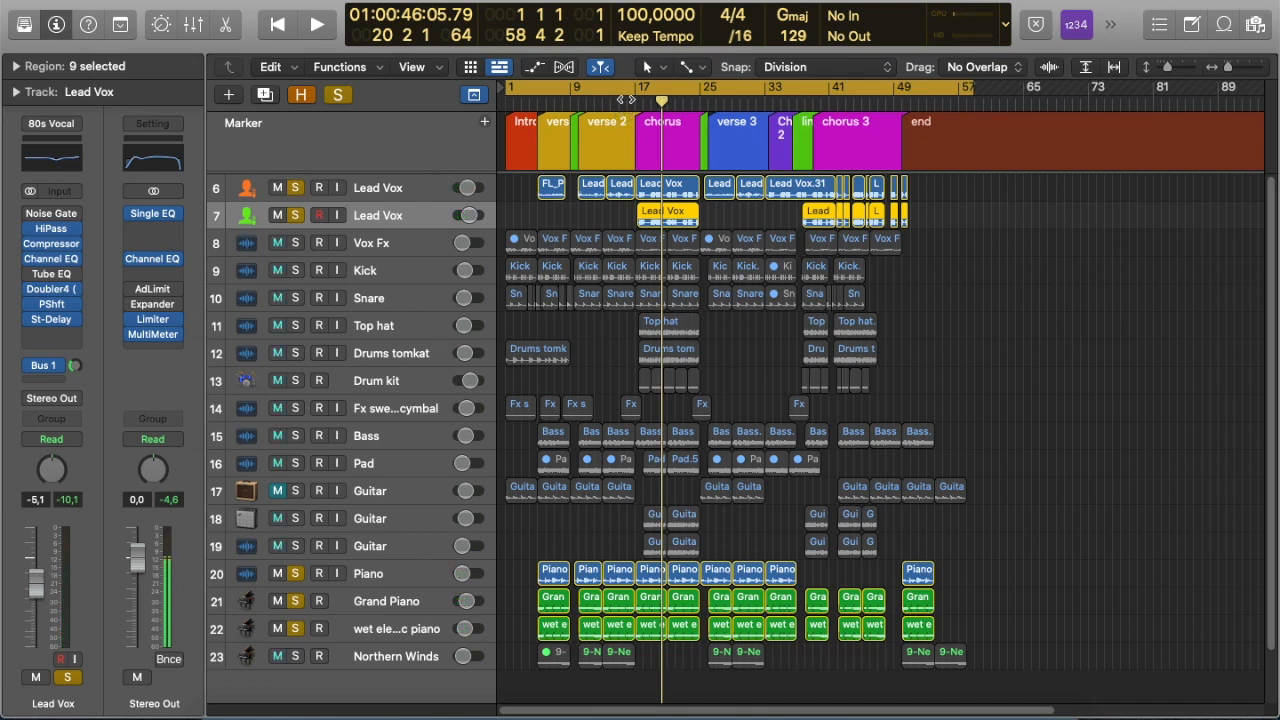
click(339, 96)
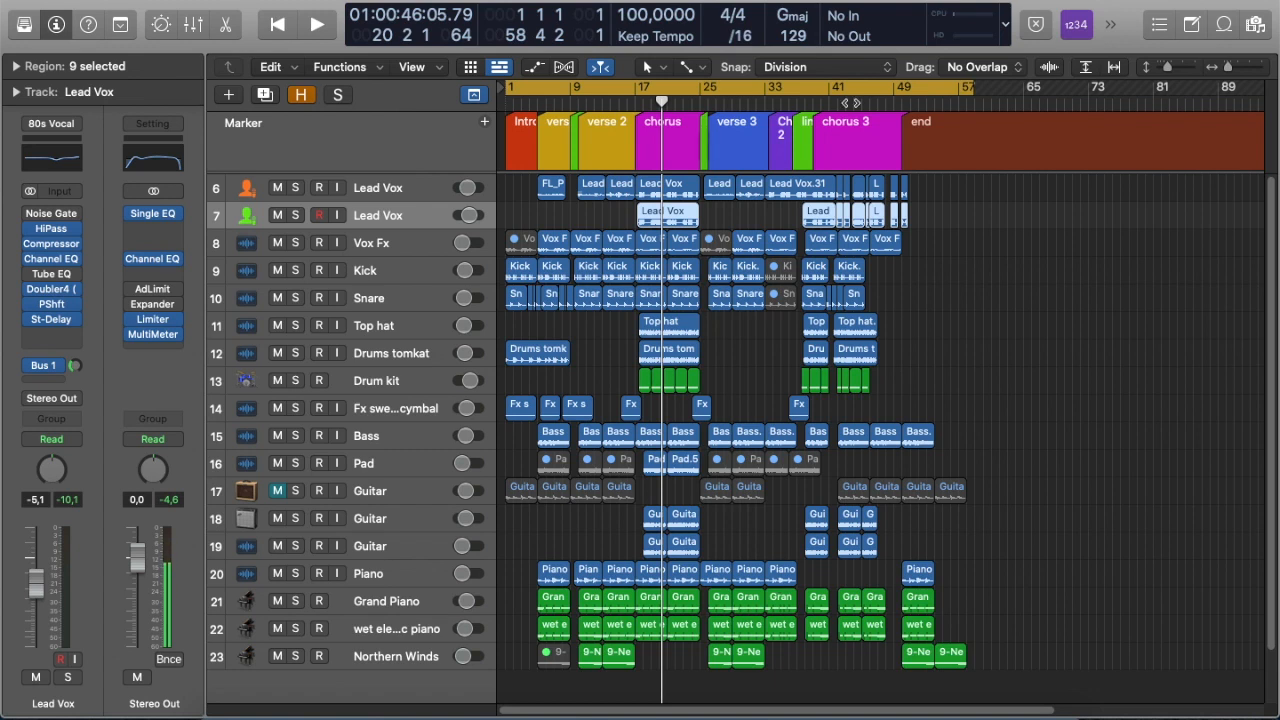
- Place the playhead at the end of the song at bar 58 to check the song's duration
key(super+Right)
key(super+Right)
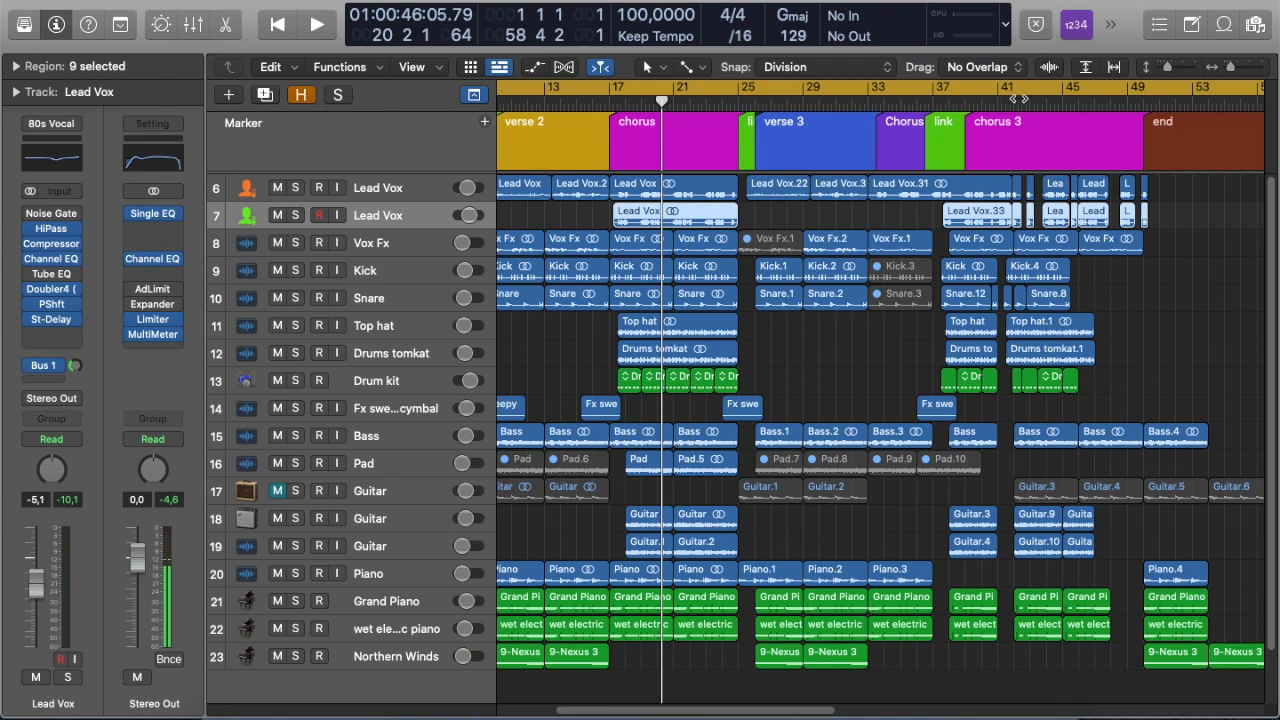
key(super+Left)
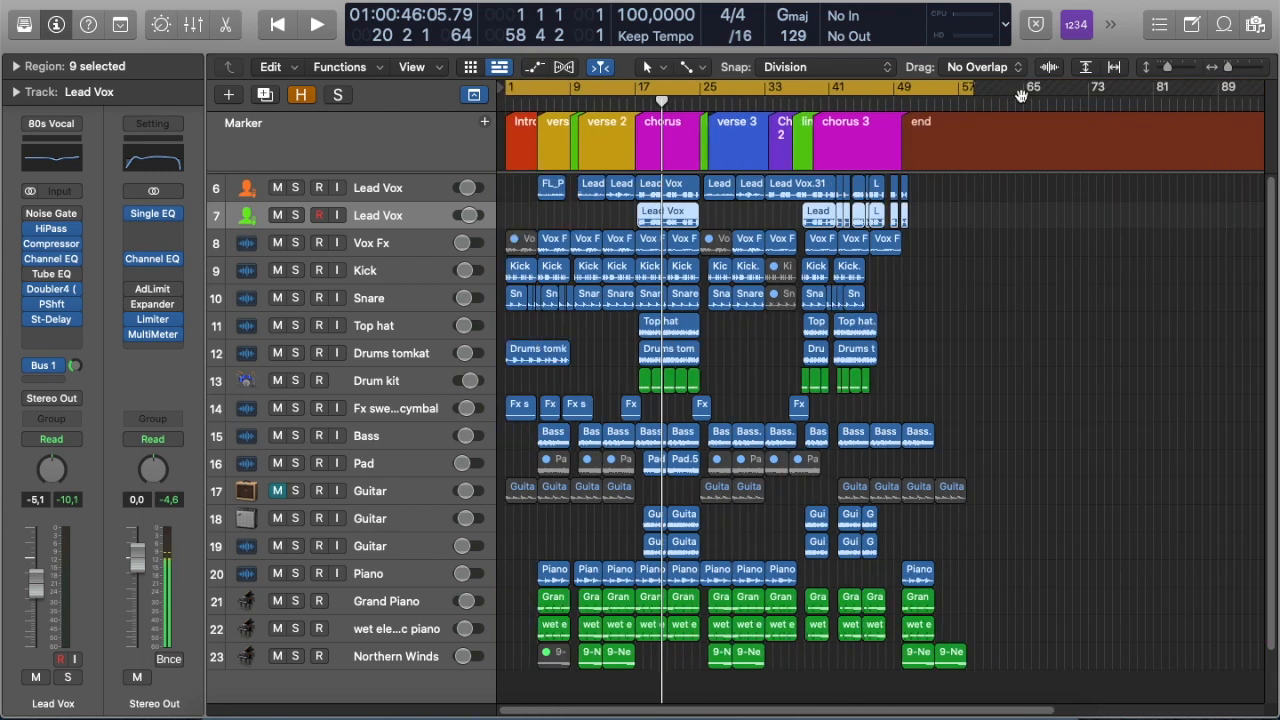
drag(961, 103, 966, 103)
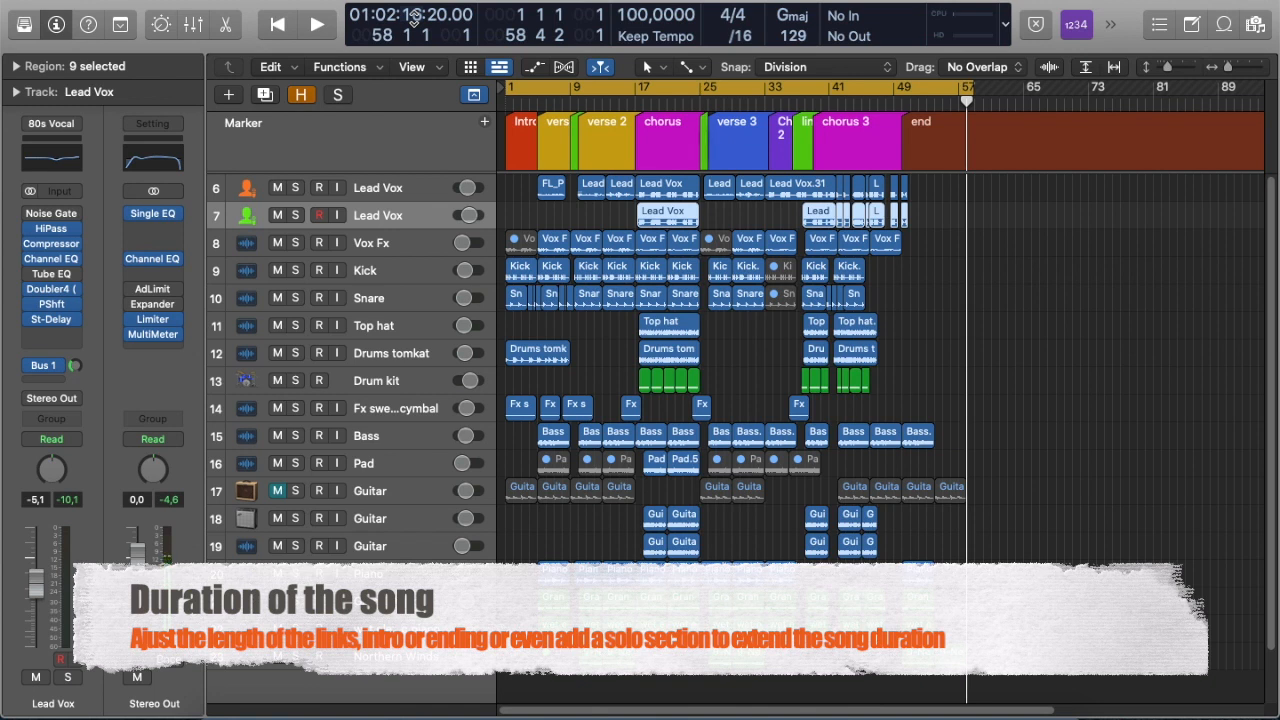
- Return to the song's start, unmute guitar track 17, play the full arrangement through to the end, and stop playback
key(Return)
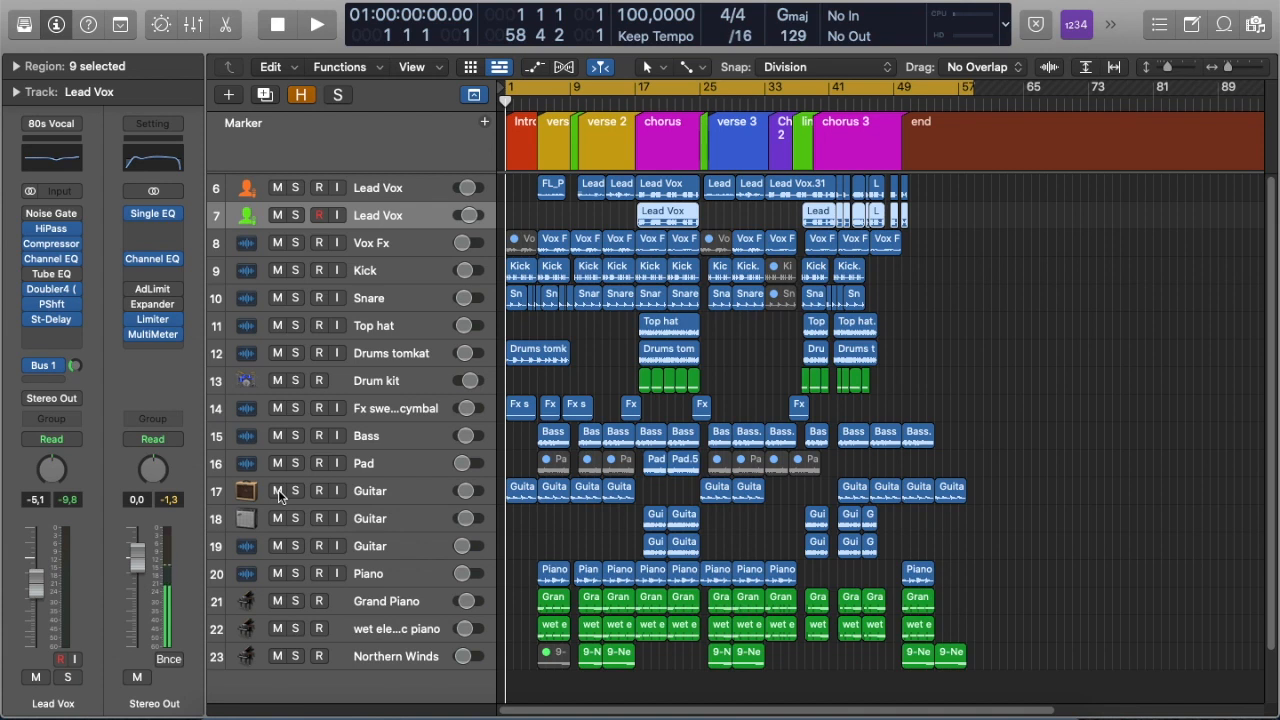
key(space)
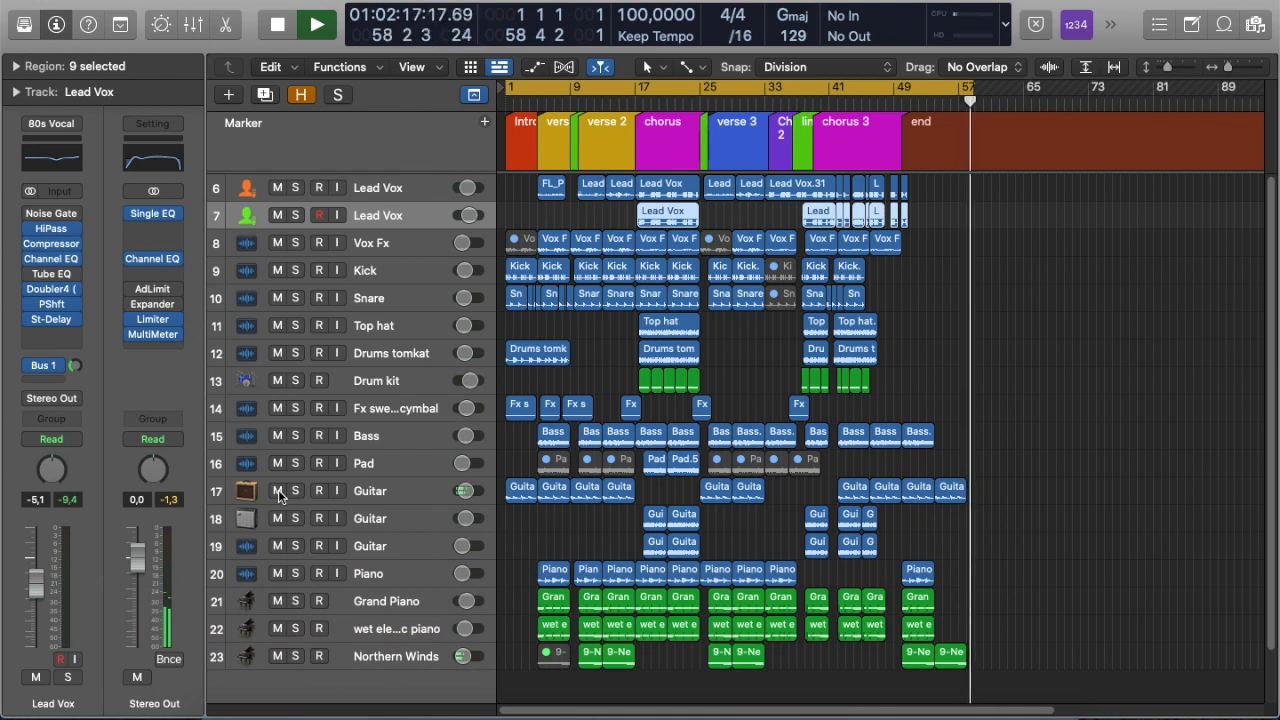
key(space)
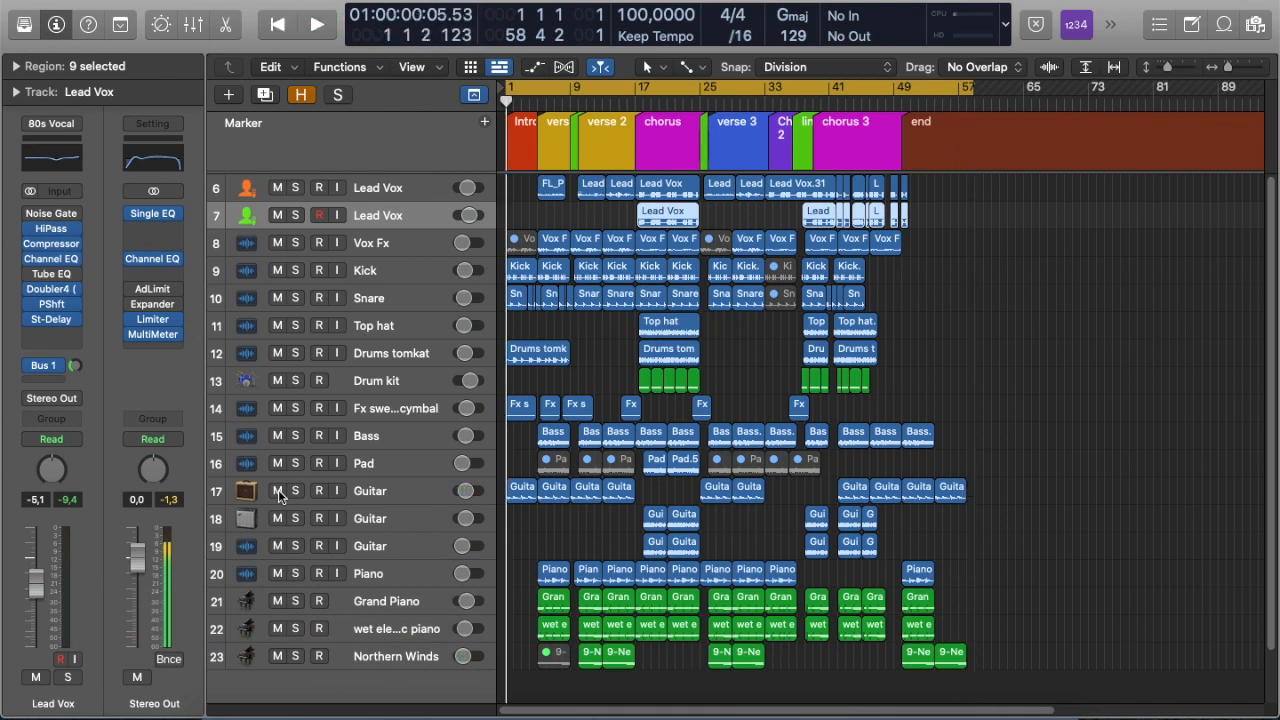